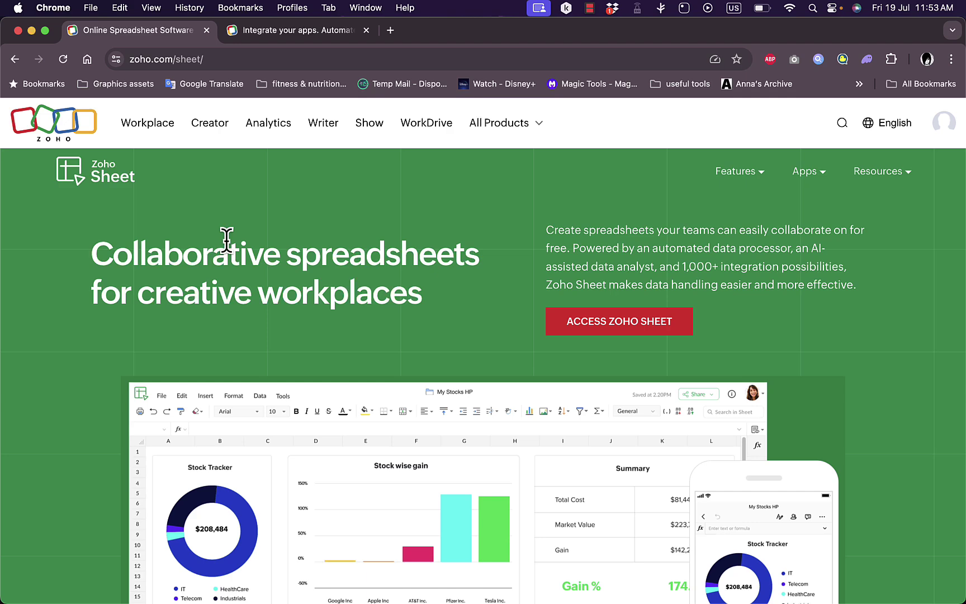
scroll(470, 301, down, 10)
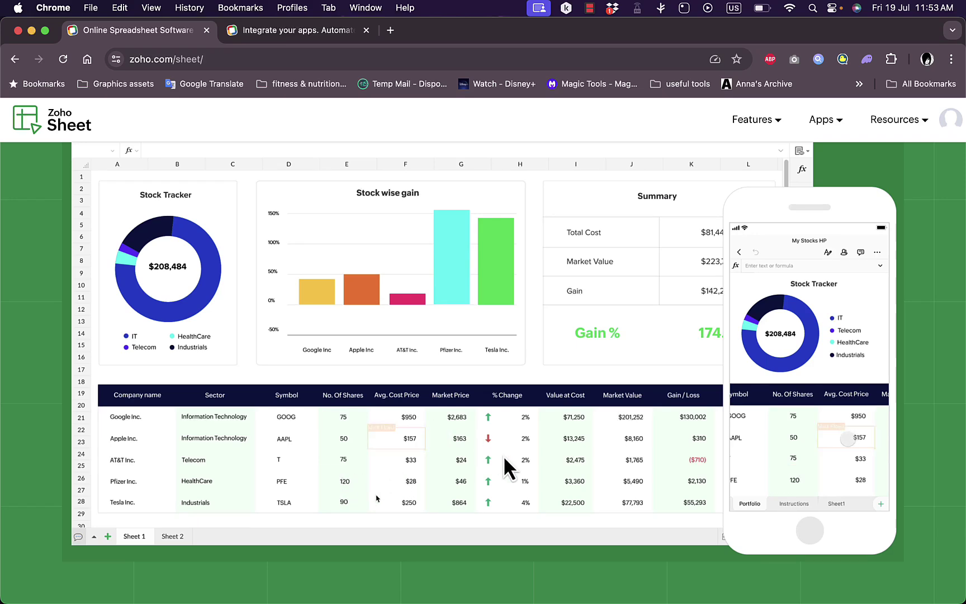
scroll(377, 498, up, 1)
scroll(377, 499, up, 2)
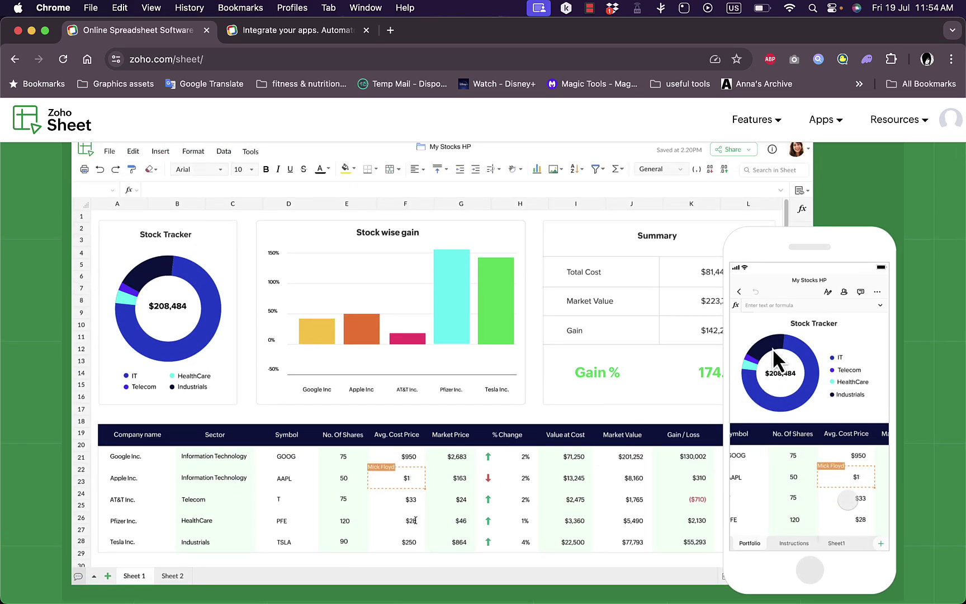
scroll(415, 520, up, 4)
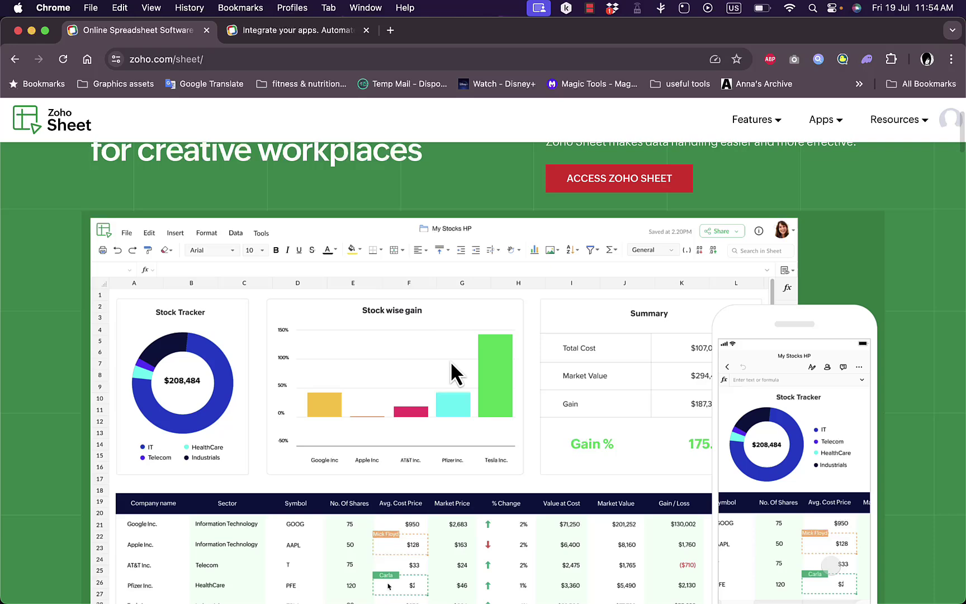
scroll(466, 389, down, 10)
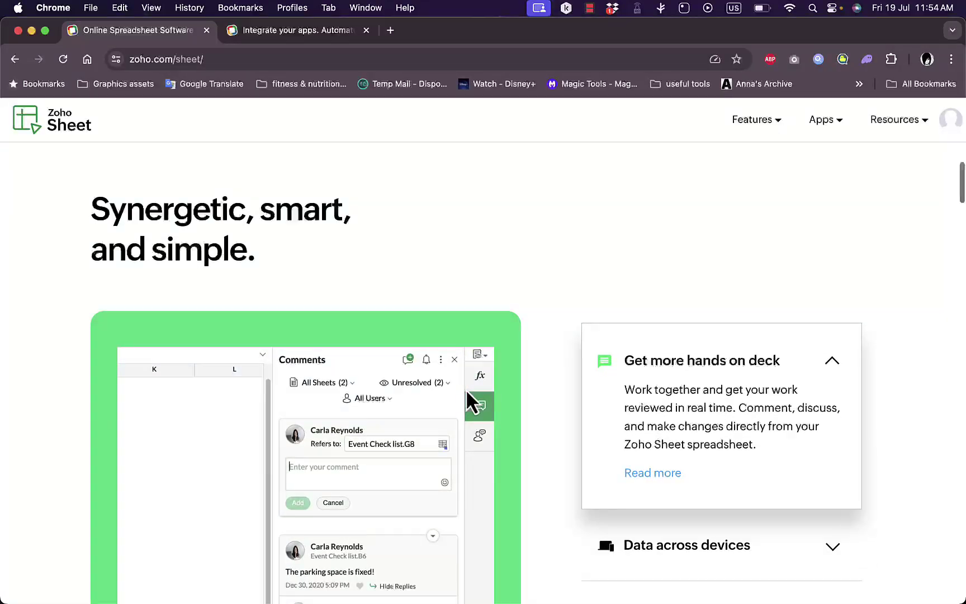
scroll(466, 389, down, 3)
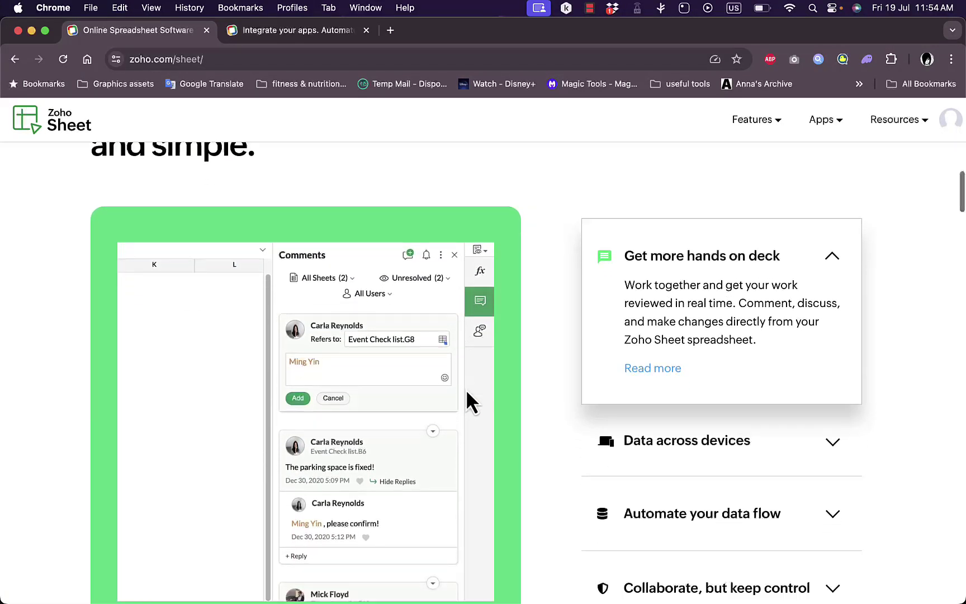
scroll(466, 388, down, 2)
scroll(466, 389, up, 3)
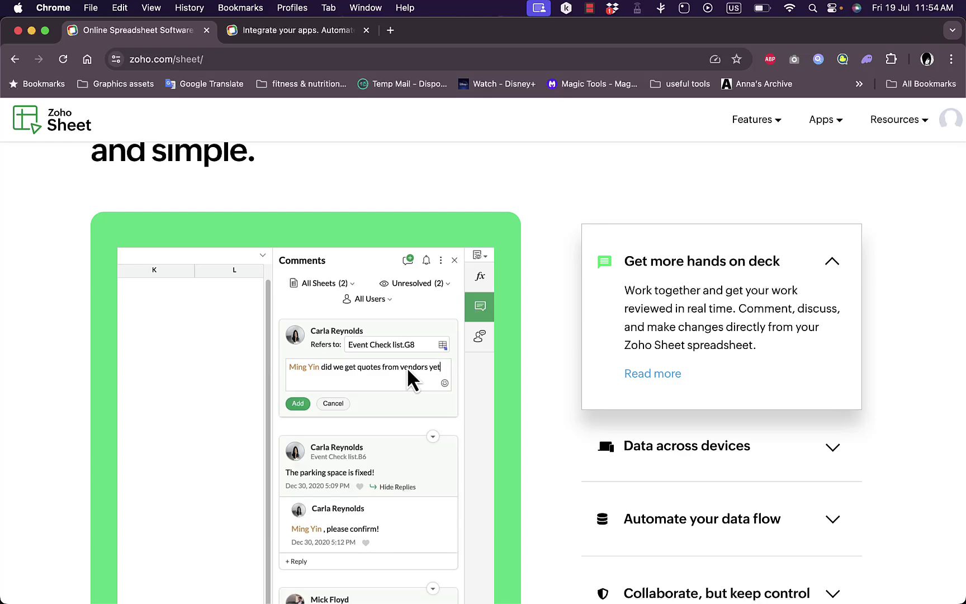
click(686, 447)
scroll(686, 451, down, 2)
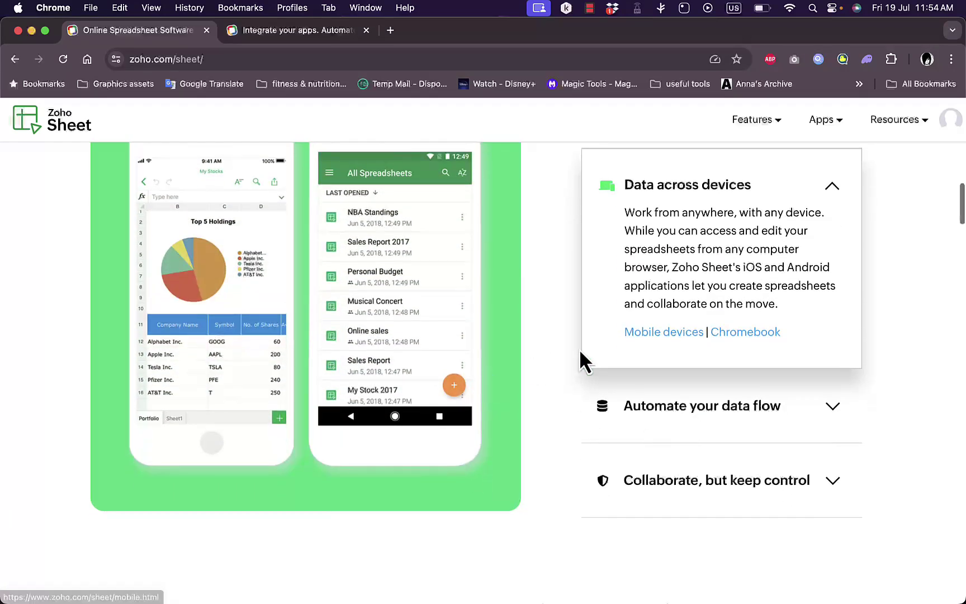
click(704, 413)
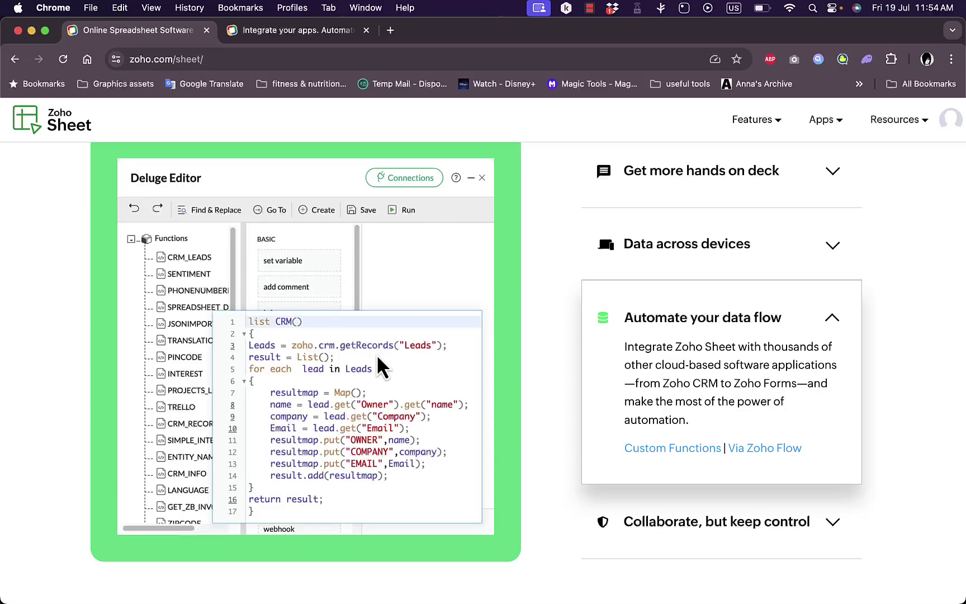
click(692, 521)
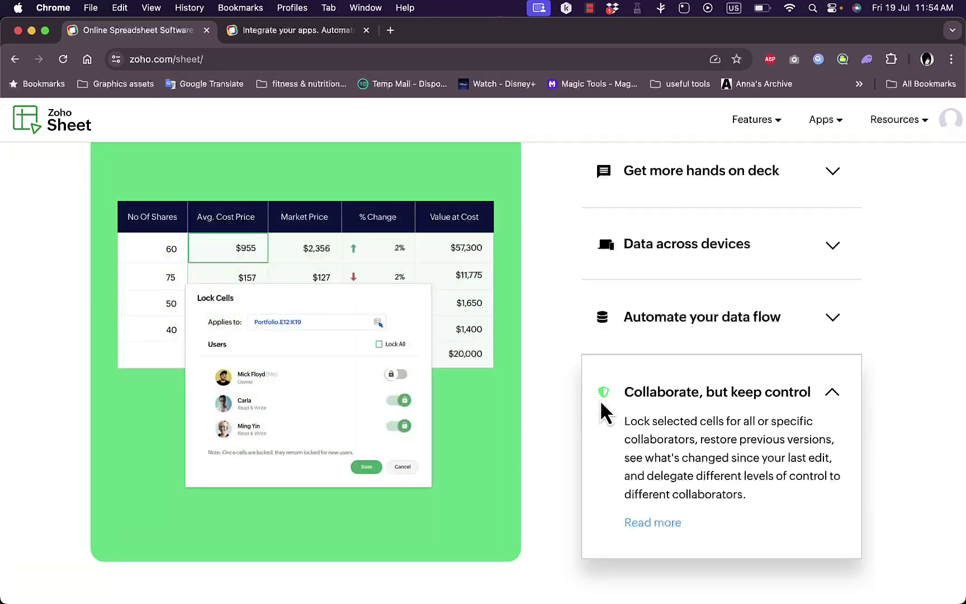
scroll(558, 358, down, 15)
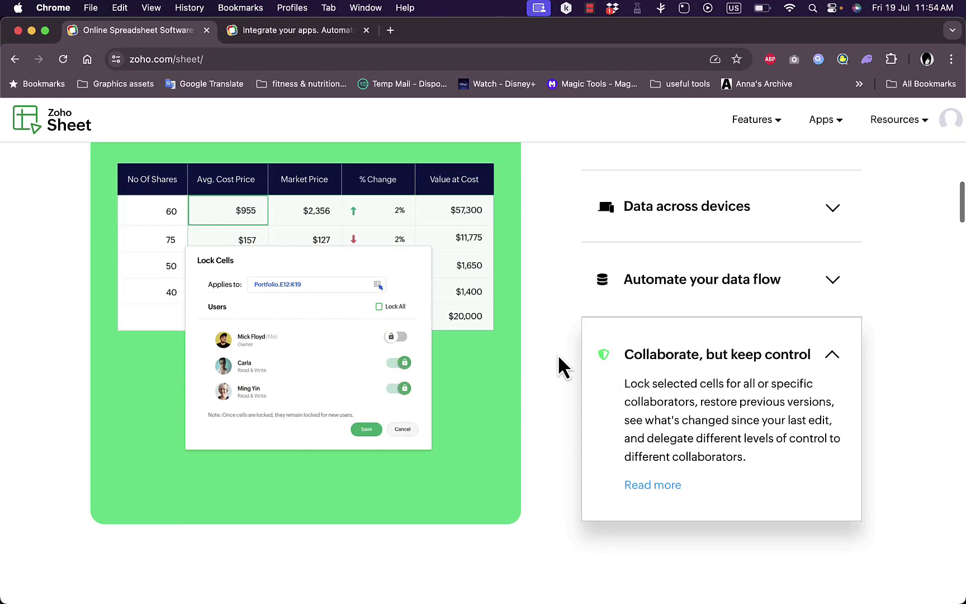
scroll(558, 354, down, 2)
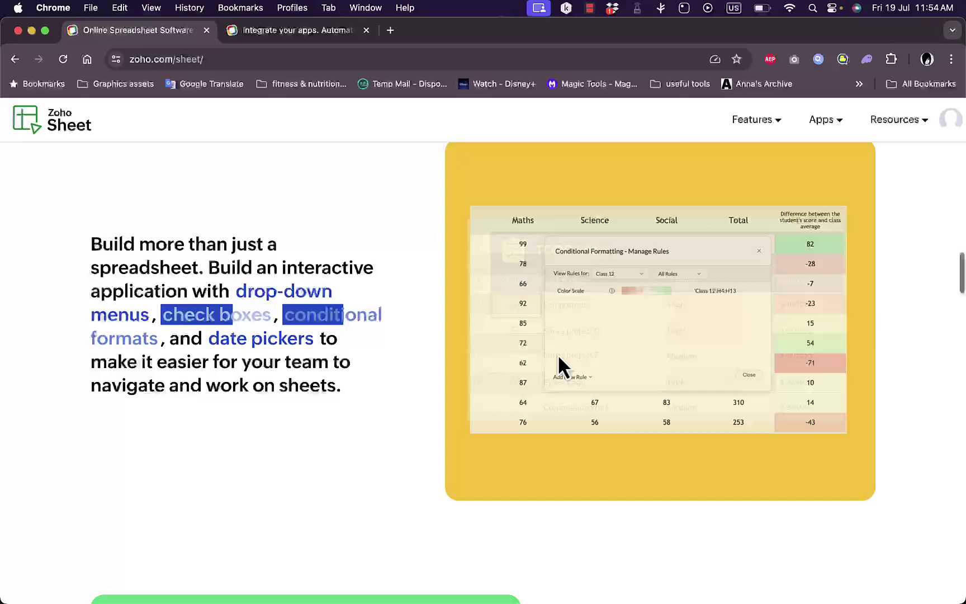
scroll(558, 354, down, 15)
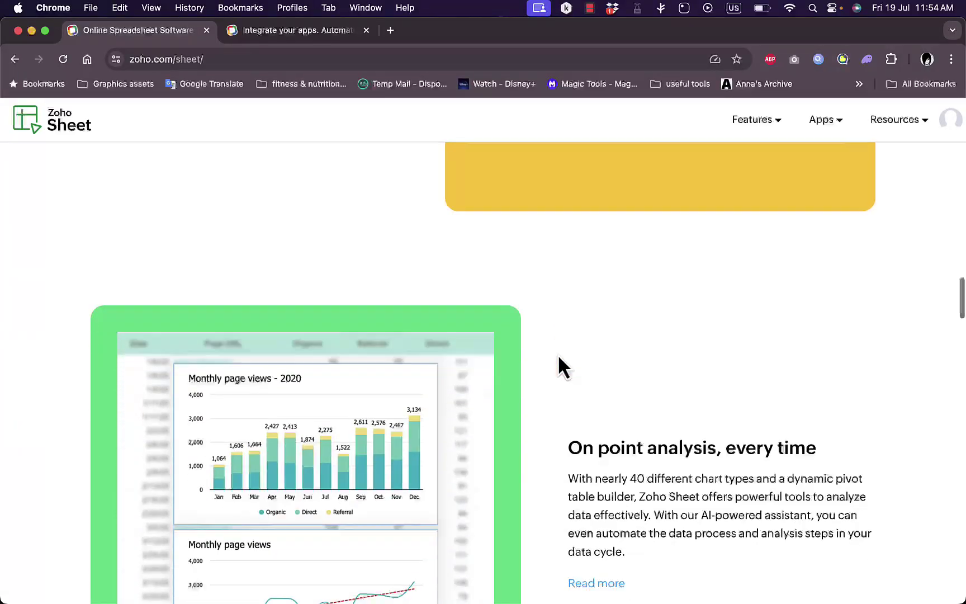
scroll(558, 354, down, 10)
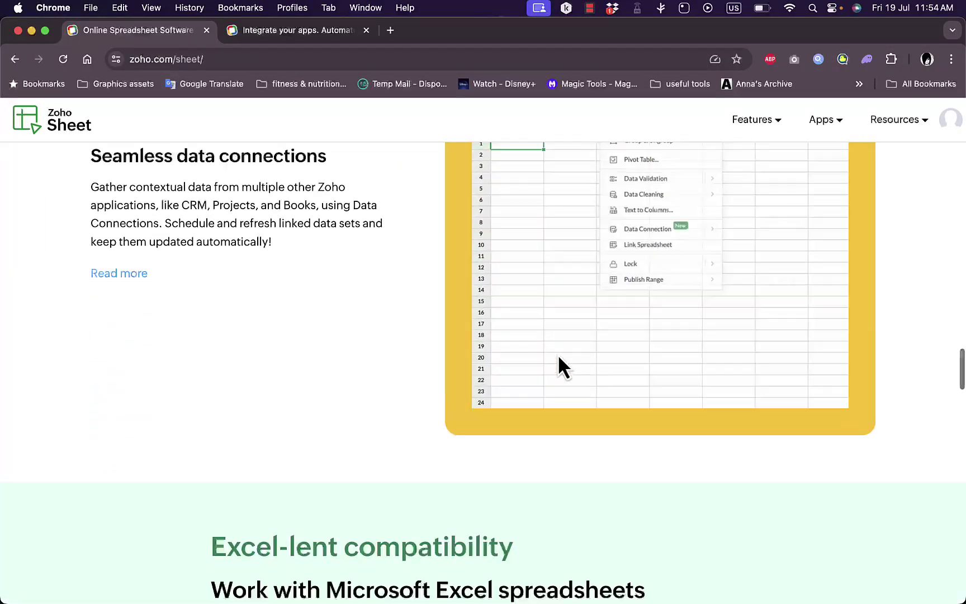
scroll(558, 354, up, 5)
scroll(558, 354, down, 6)
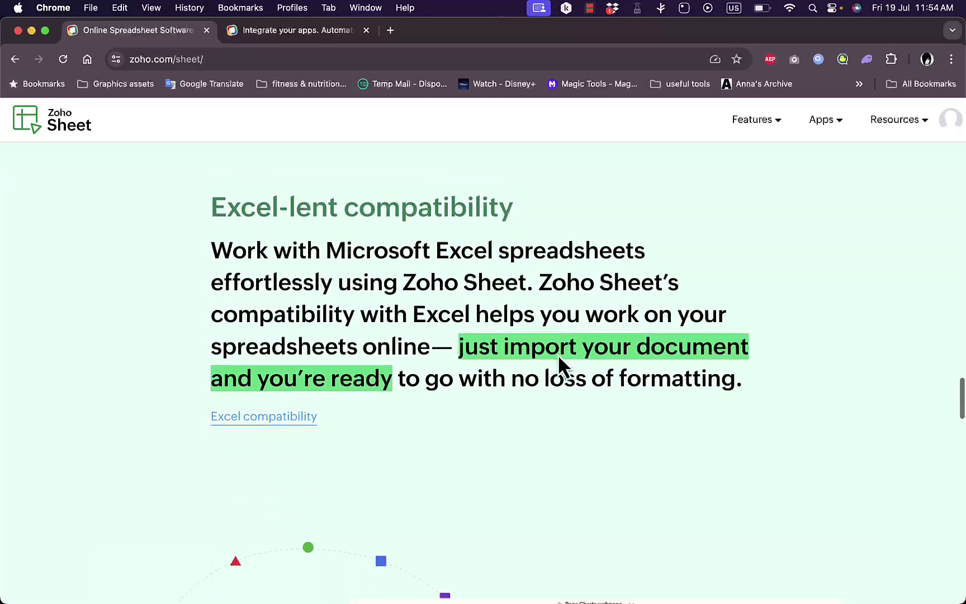
scroll(558, 354, down, 10)
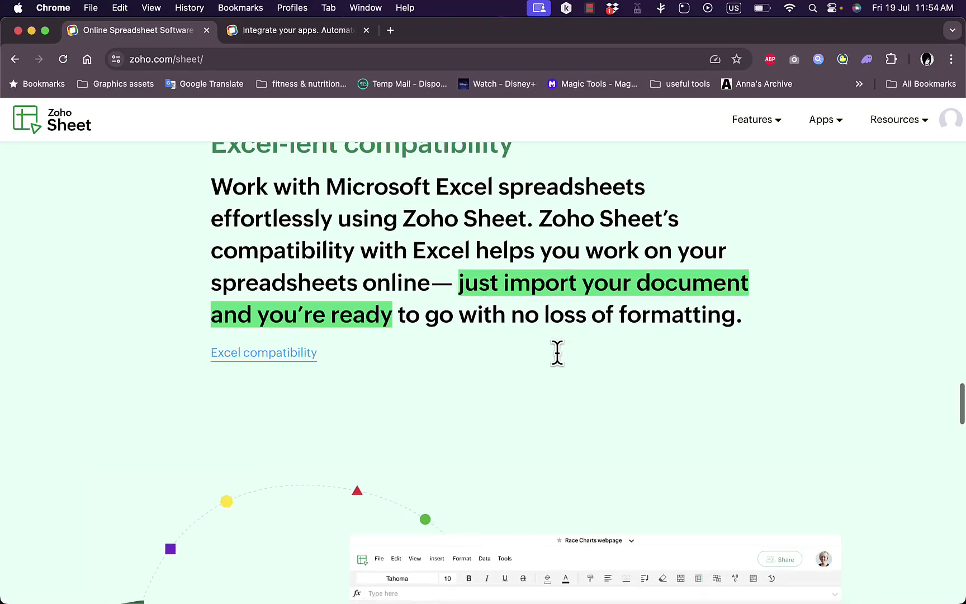
scroll(558, 354, down, 15)
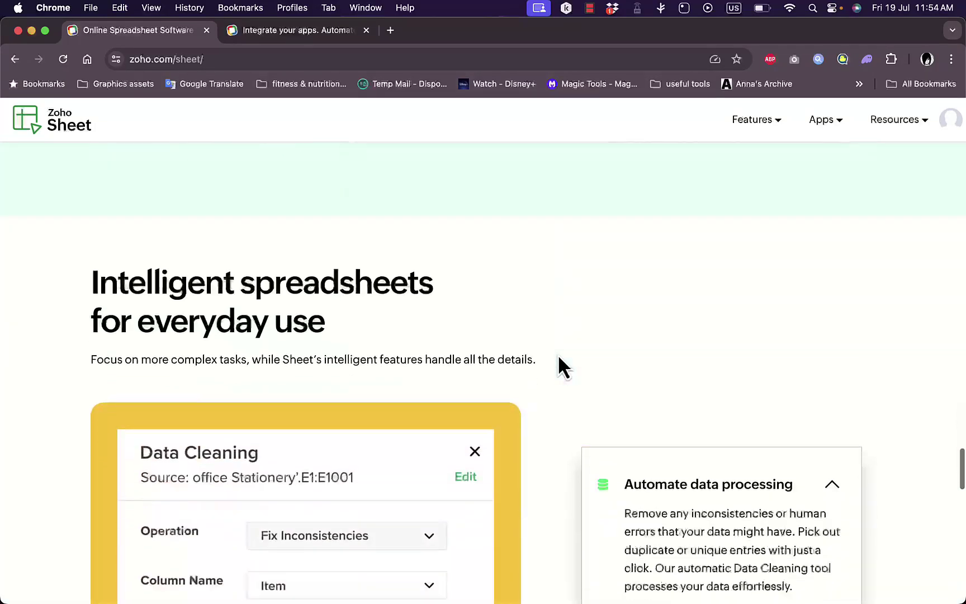
scroll(558, 354, down, 10)
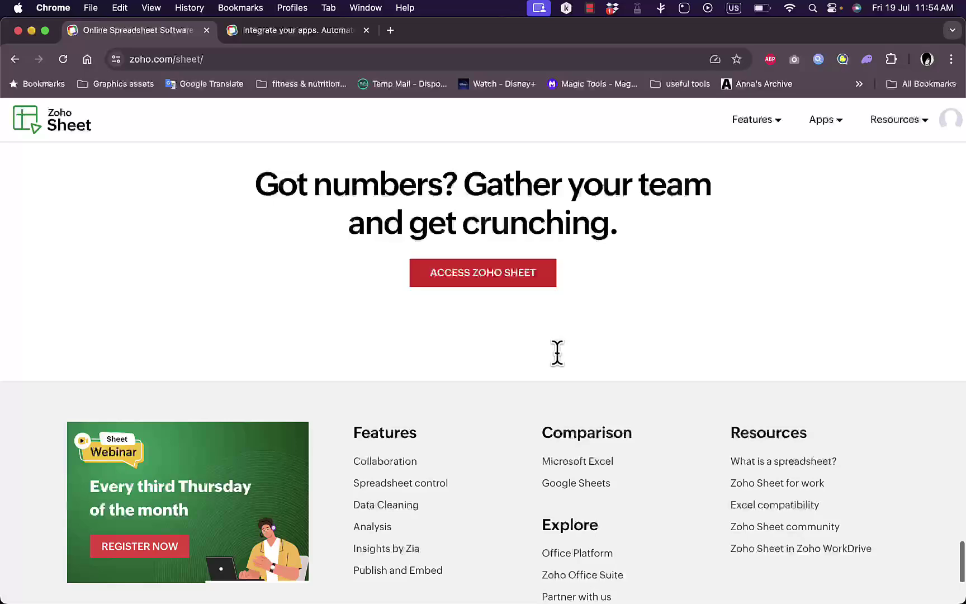
scroll(487, 213, up, 20)
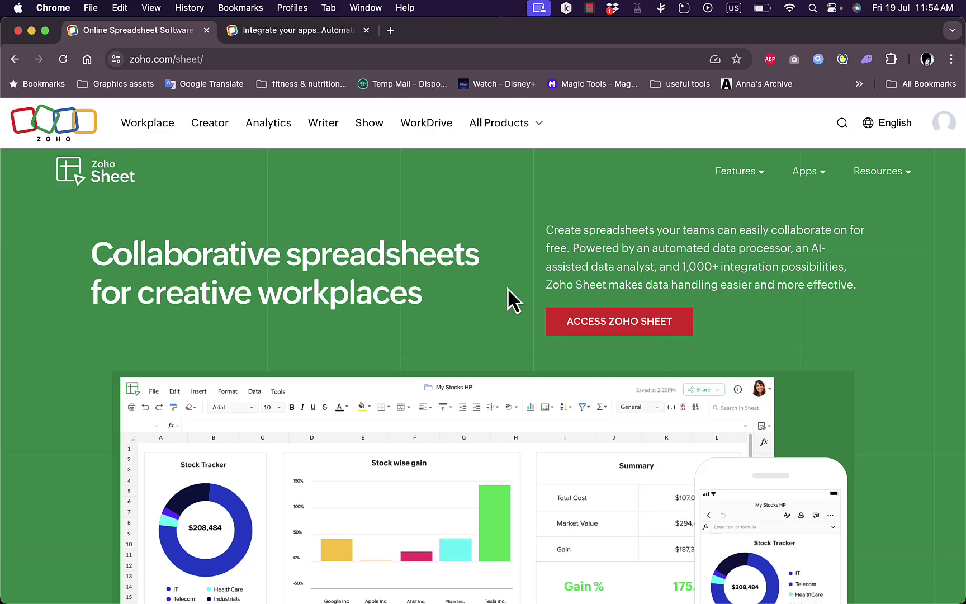
Open Document Templates > Public Templates and browse Net Worth Finder, Inventory Tracker and the other templates.
click(614, 324)
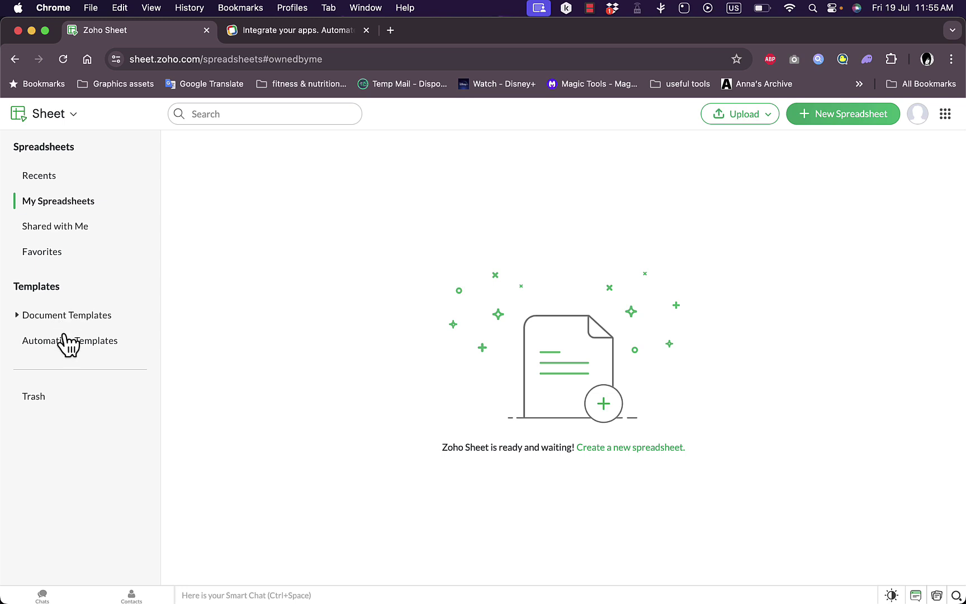
click(66, 317)
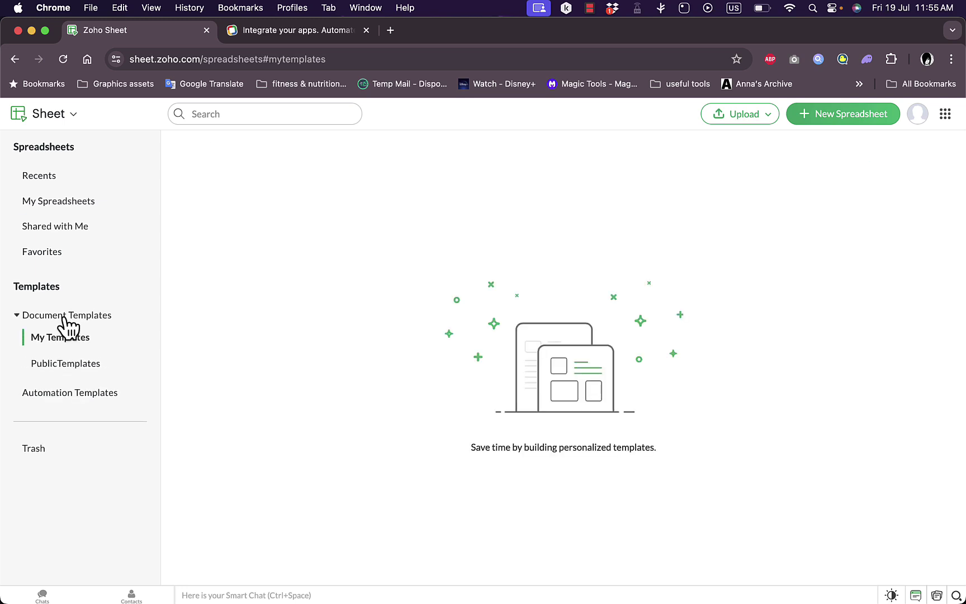
click(77, 367)
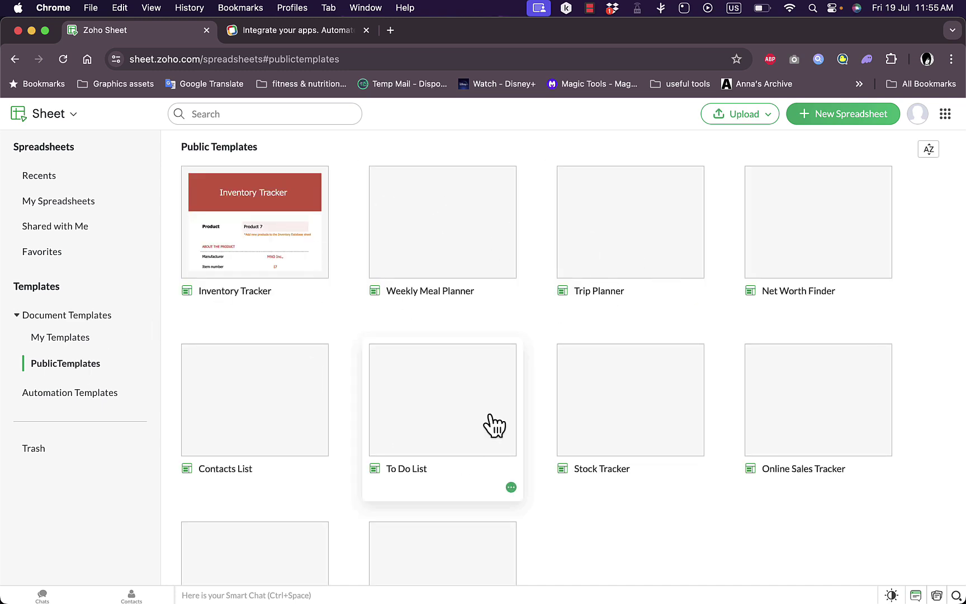
scroll(532, 379, down, 3)
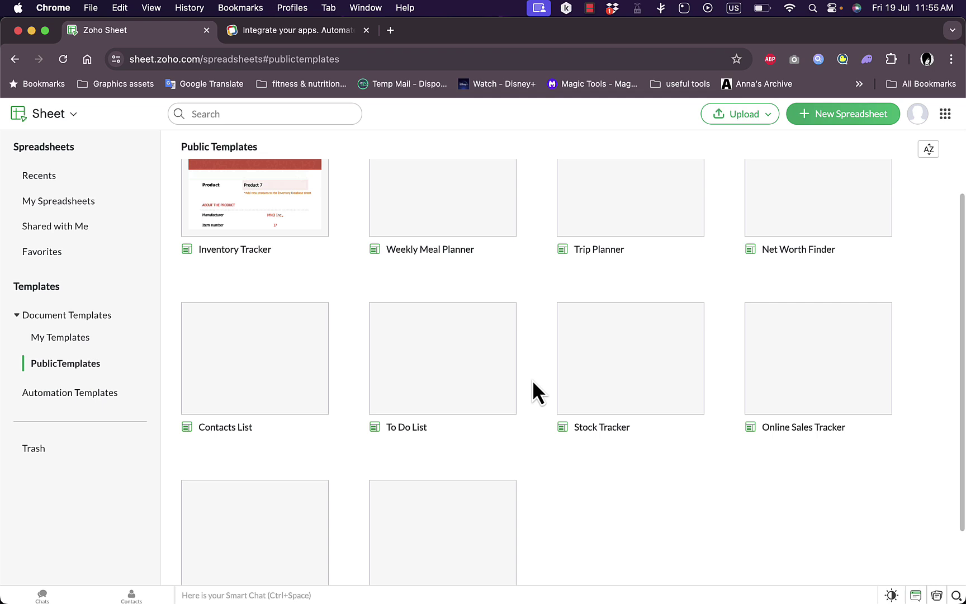
scroll(533, 372, up, 3)
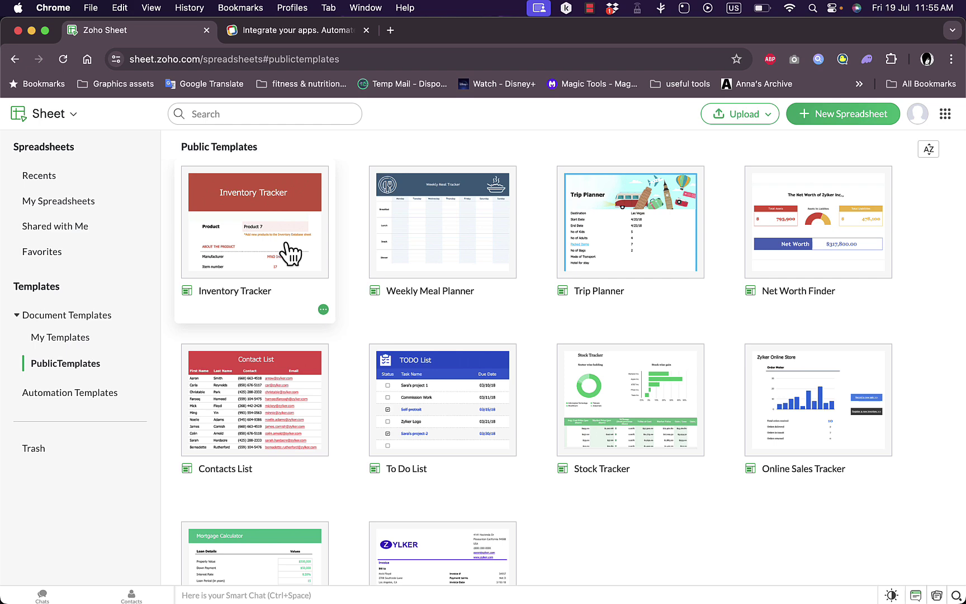
scroll(260, 403, down, 3)
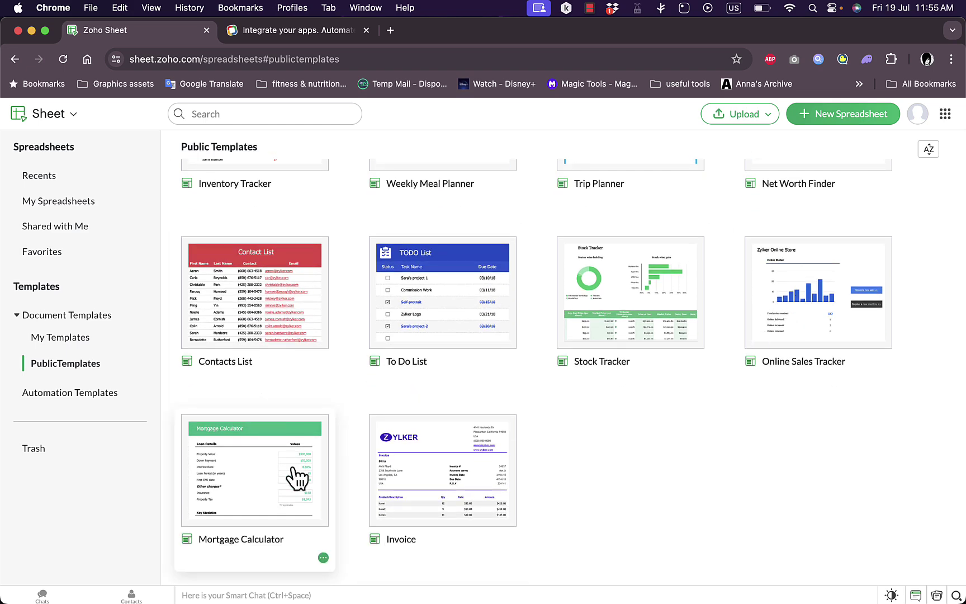
scroll(297, 479, up, 3)
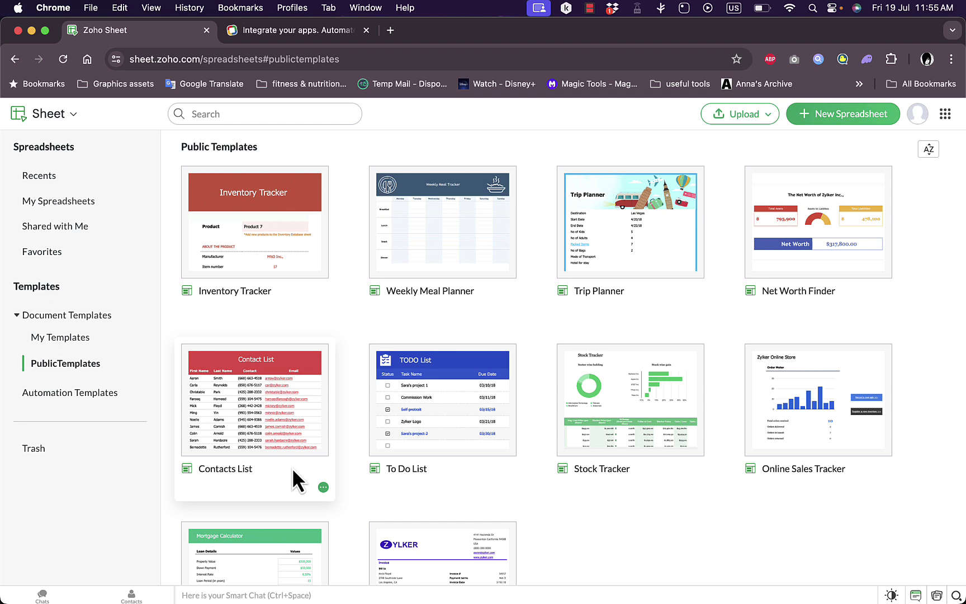
Preview the Net Worth Finder template and create an editable spreadsheet from it.
click(828, 237)
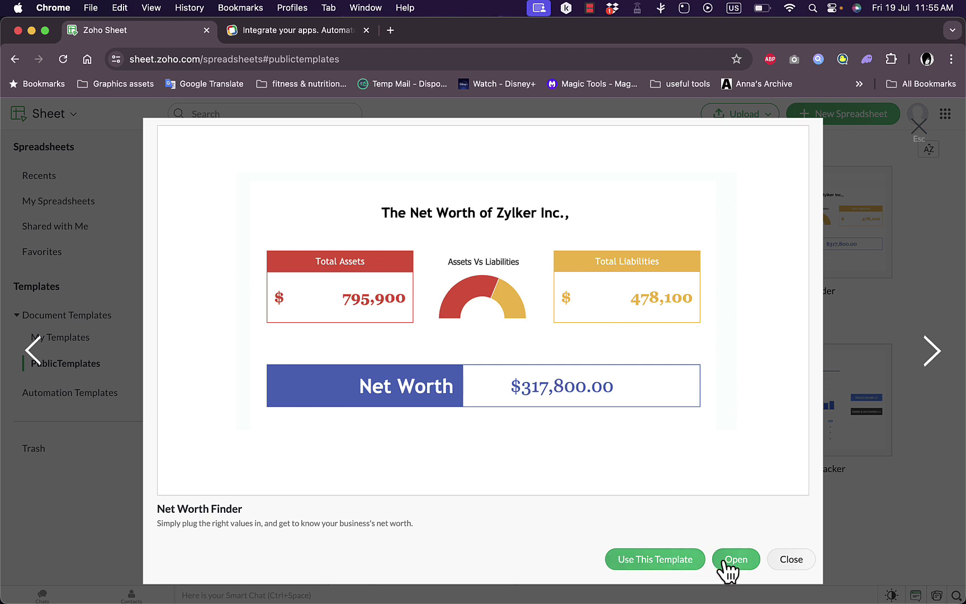
click(655, 562)
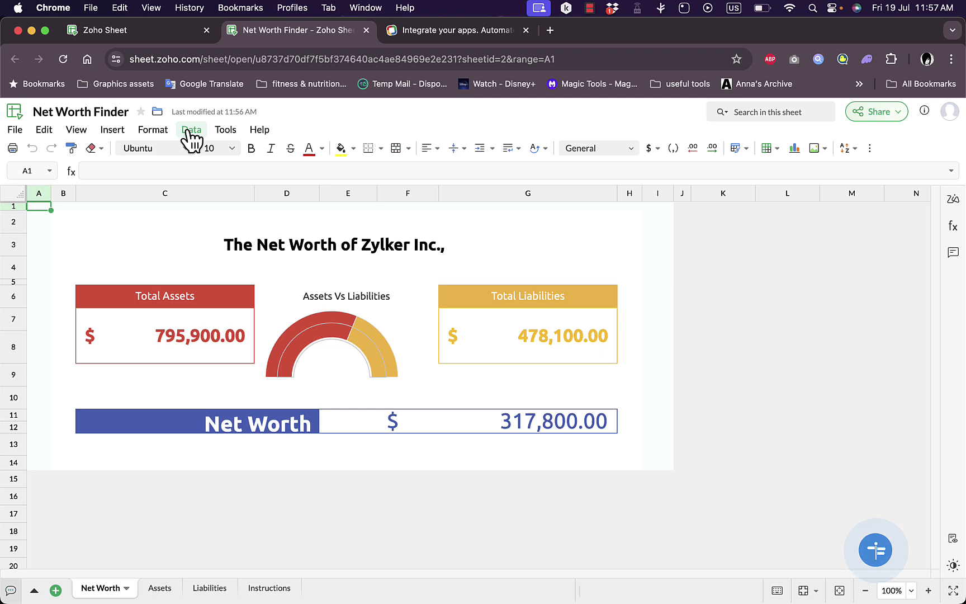
click(159, 588)
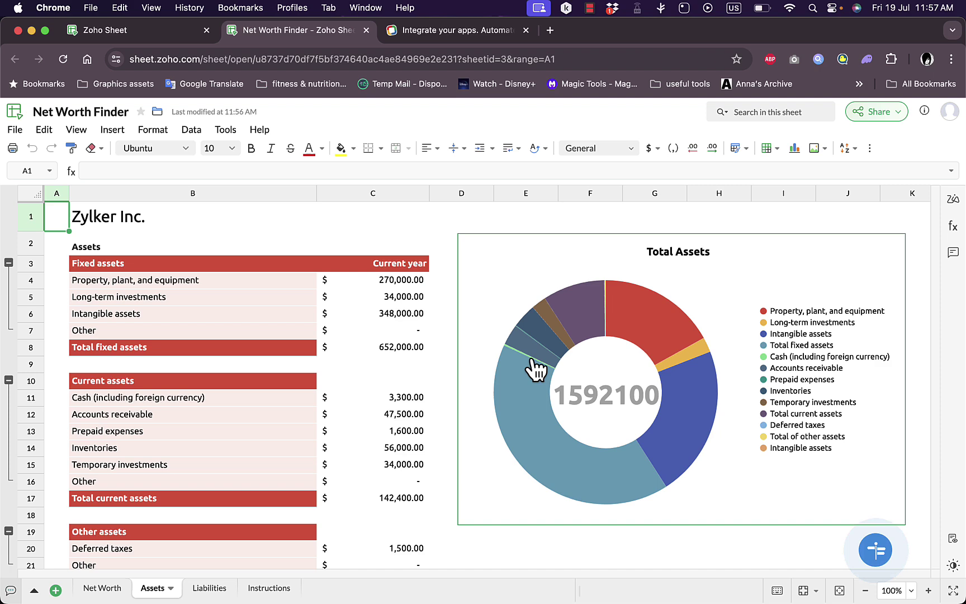
scroll(218, 335, down, 5)
scroll(219, 334, up, 5)
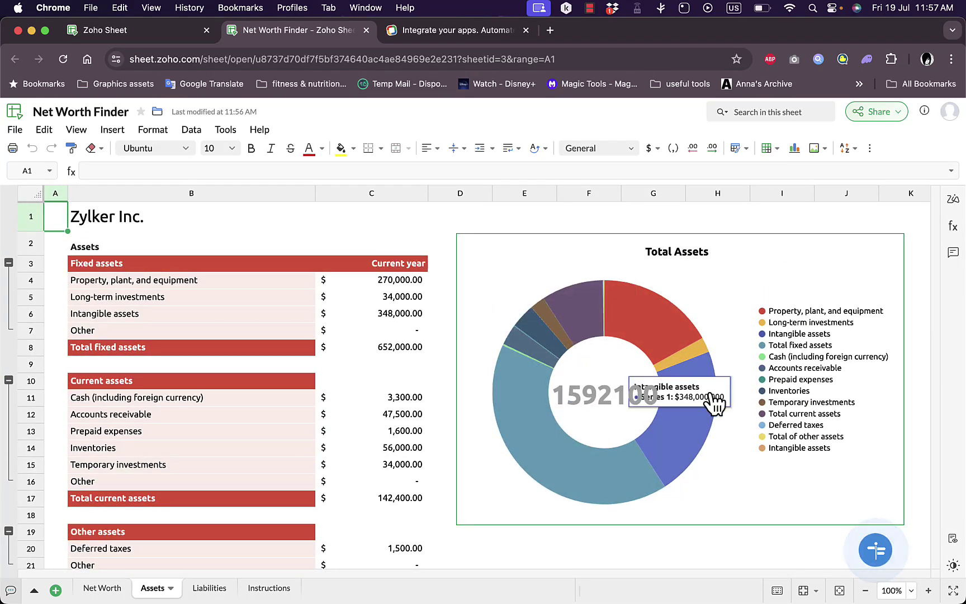
mouse_move(608, 319)
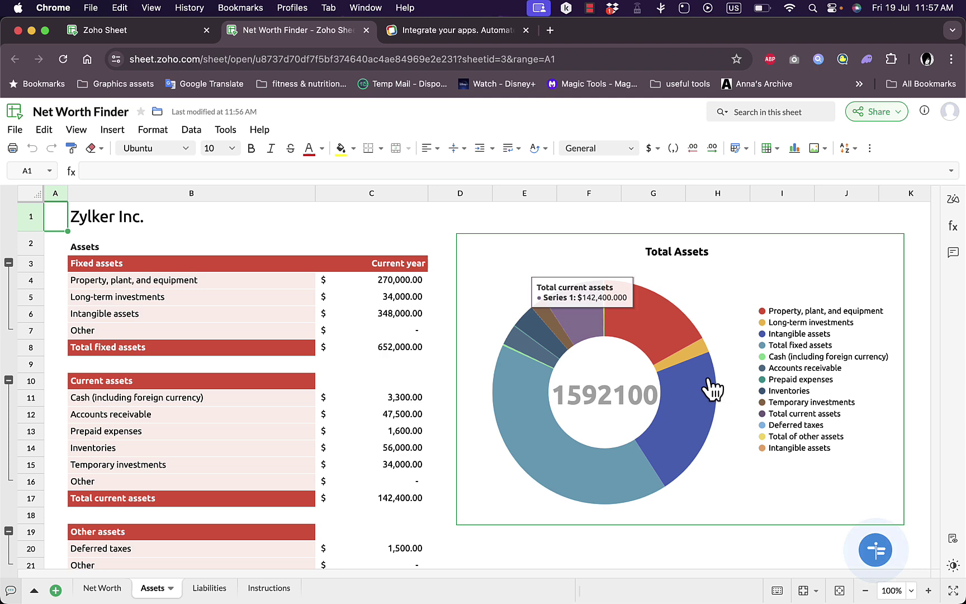
click(210, 588)
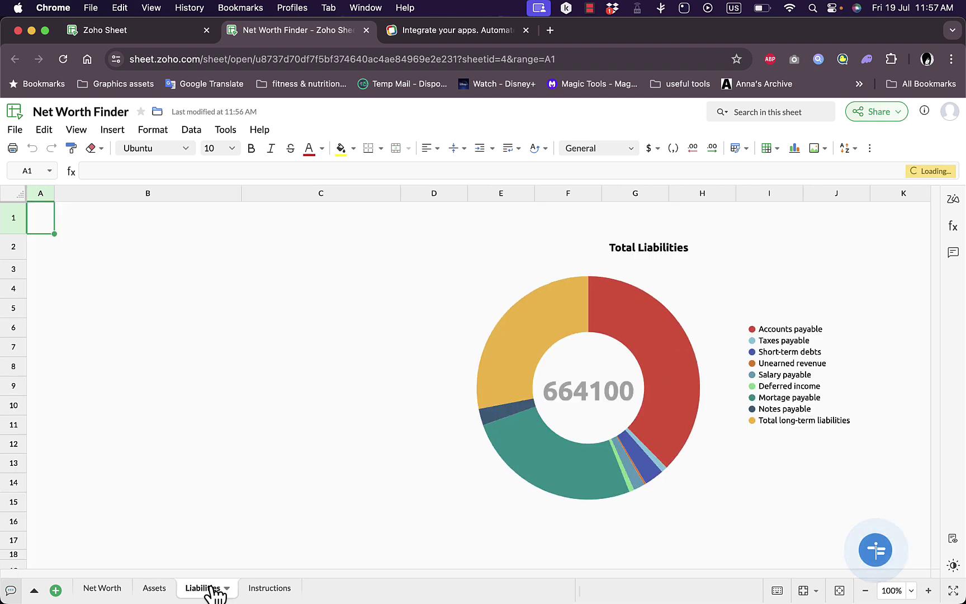
scroll(216, 419, down, 5)
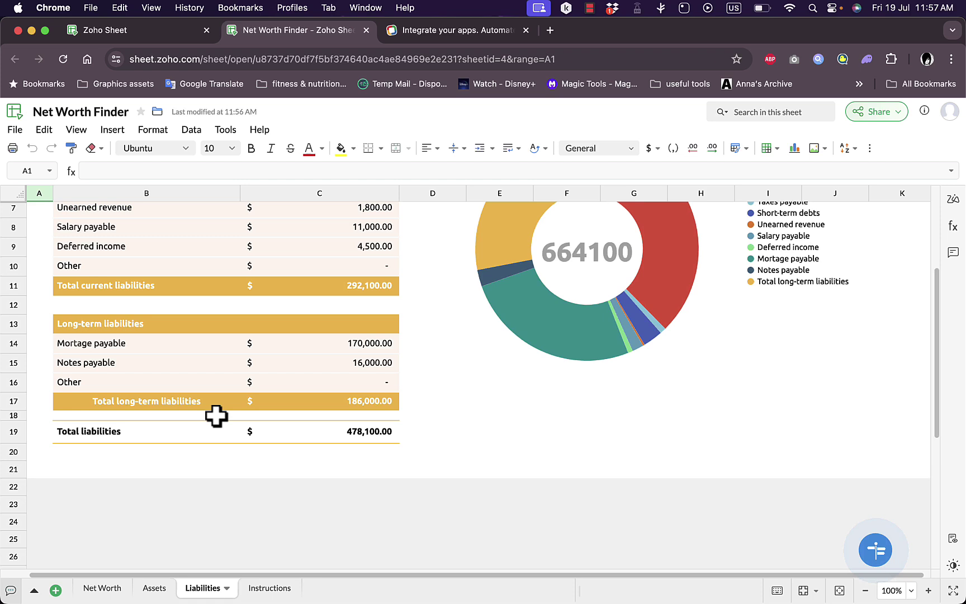
scroll(216, 416, up, 5)
click(268, 588)
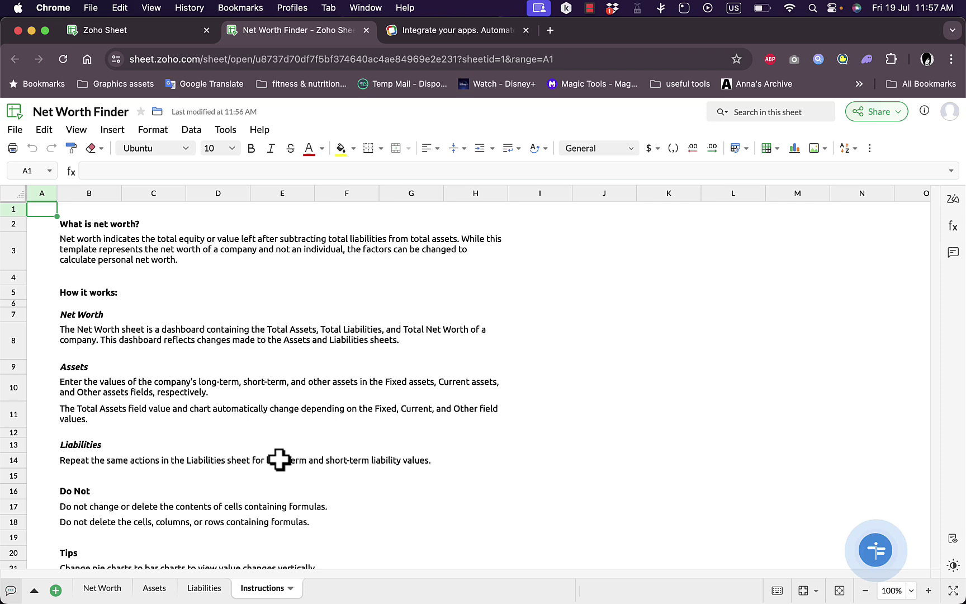
scroll(298, 382, down, 15)
scroll(298, 381, up, 10)
scroll(298, 380, up, 5)
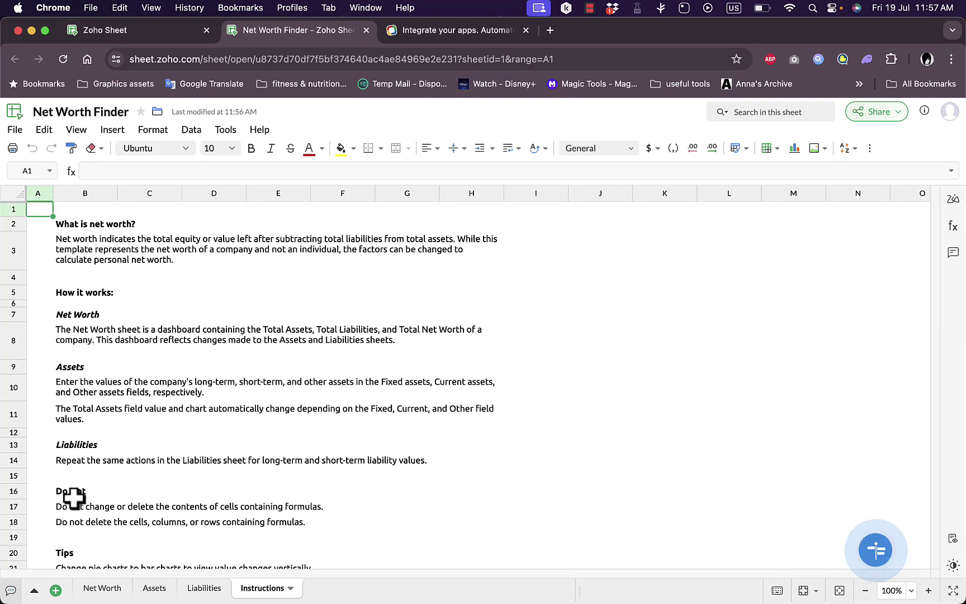
click(103, 591)
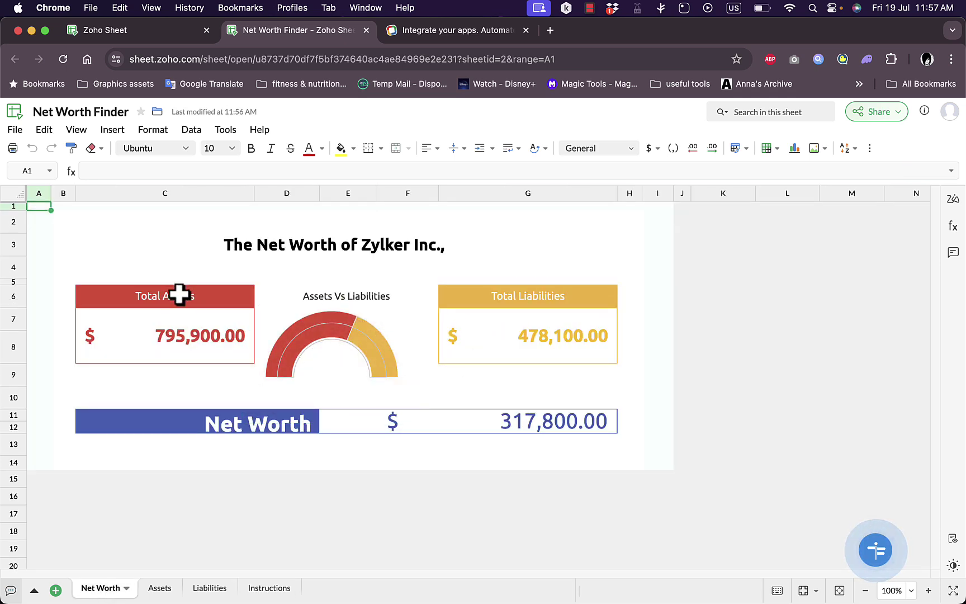
mouse_move(340, 331)
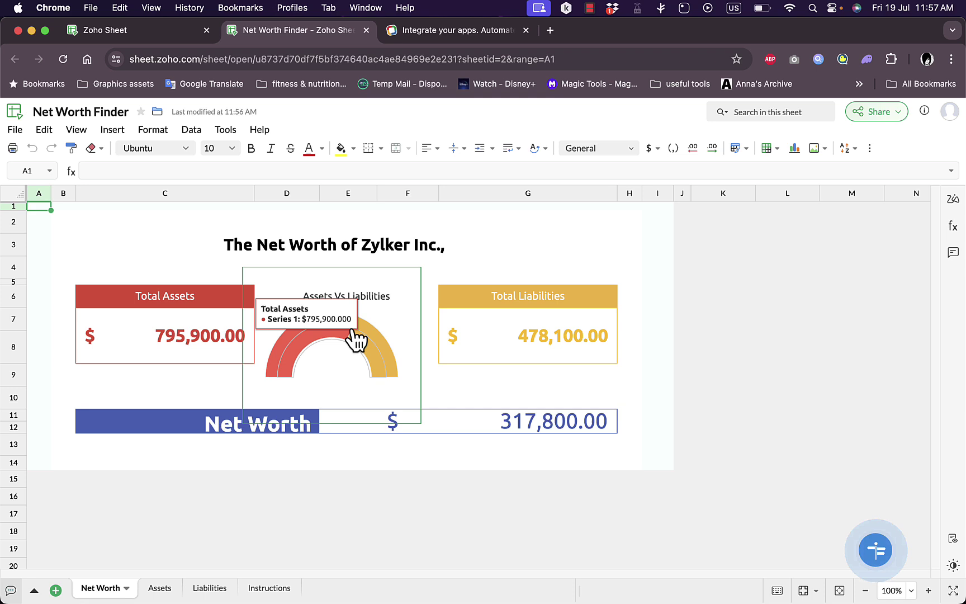
click(380, 324)
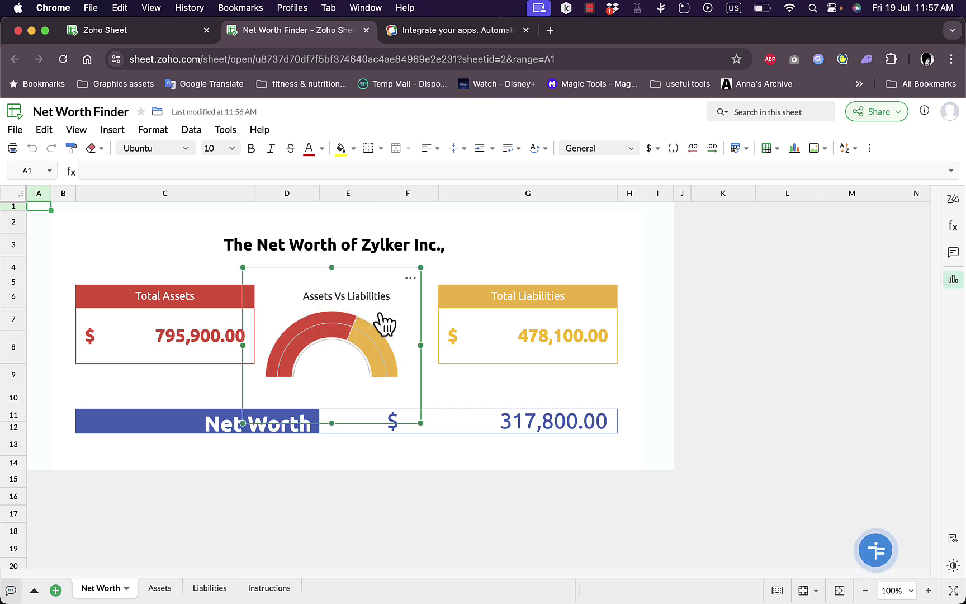
click(953, 280)
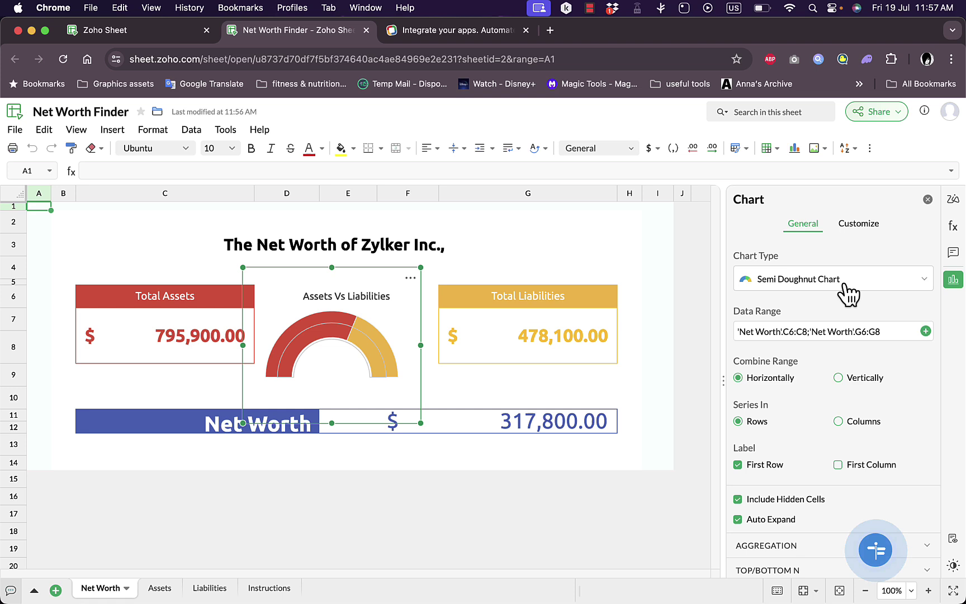
click(924, 279)
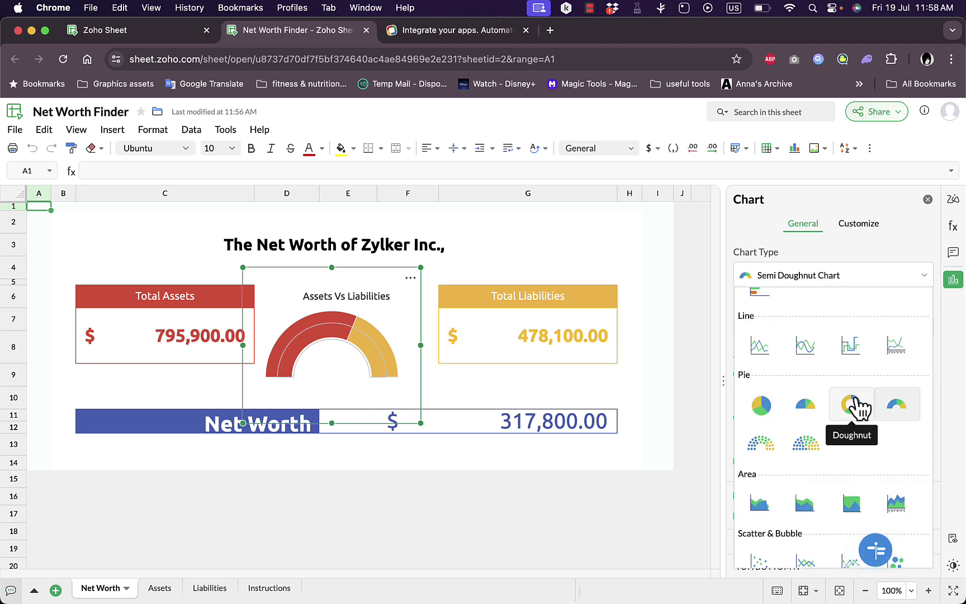
click(805, 404)
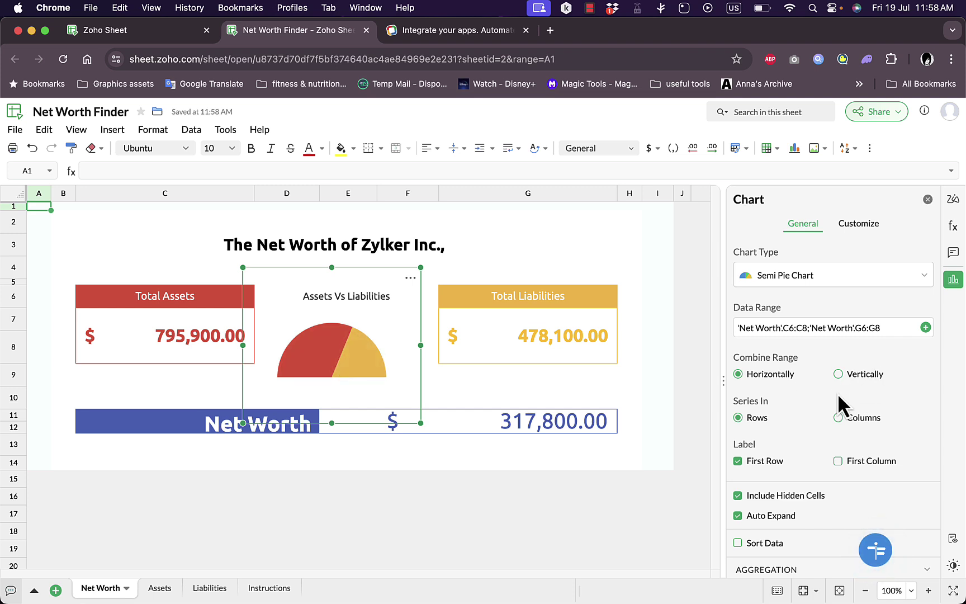
scroll(838, 397, down, 1)
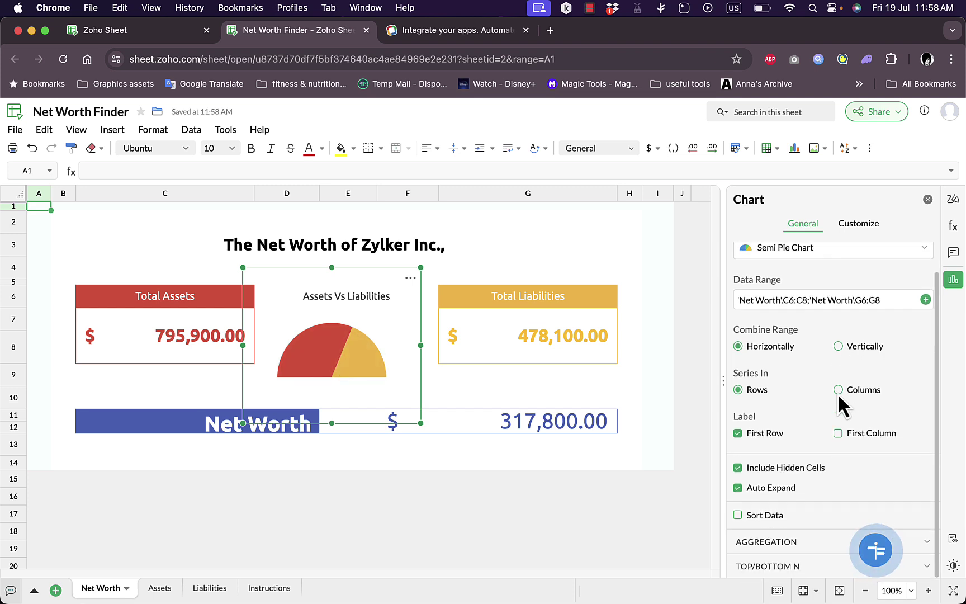
click(924, 250)
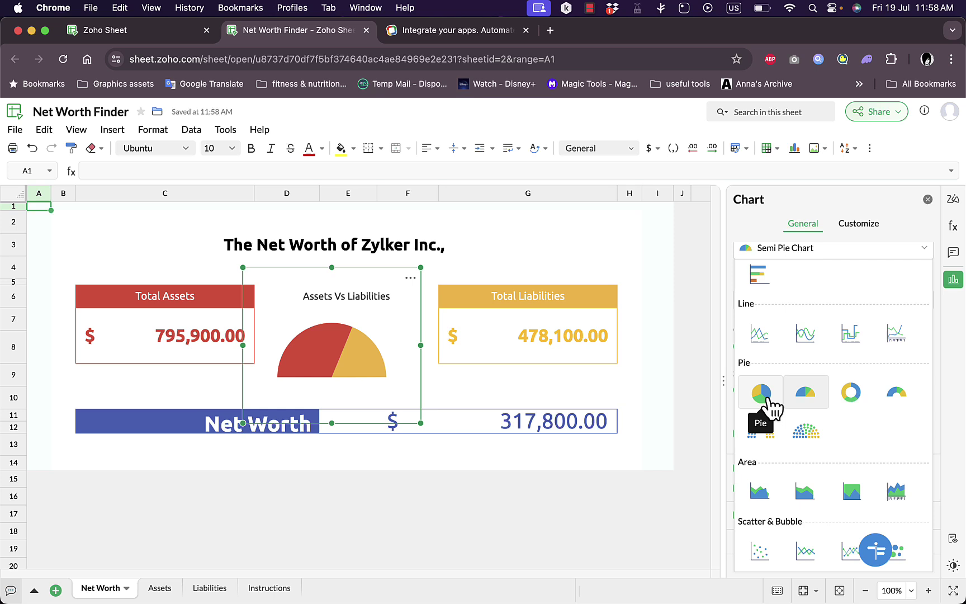
click(855, 394)
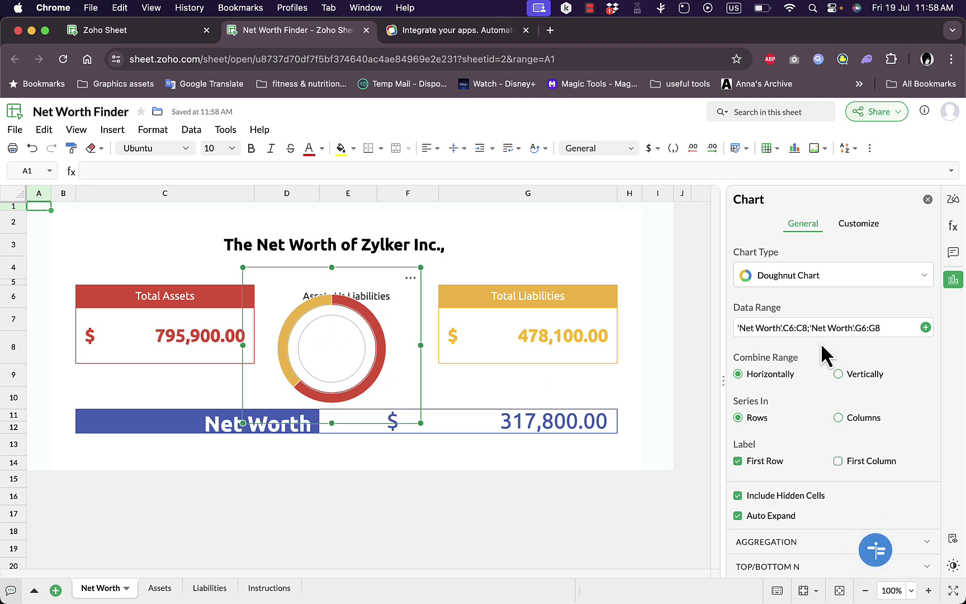
click(925, 276)
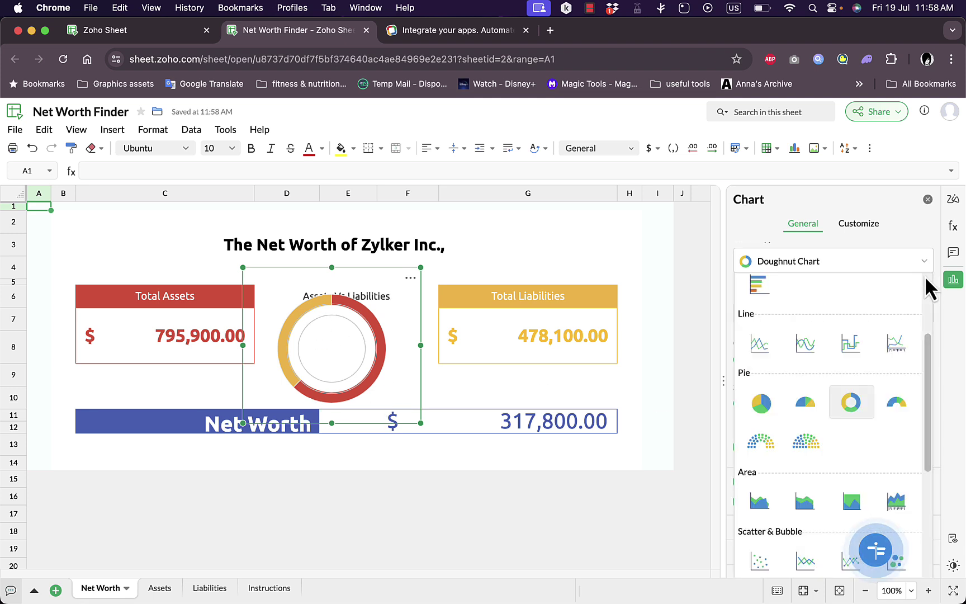
click(900, 411)
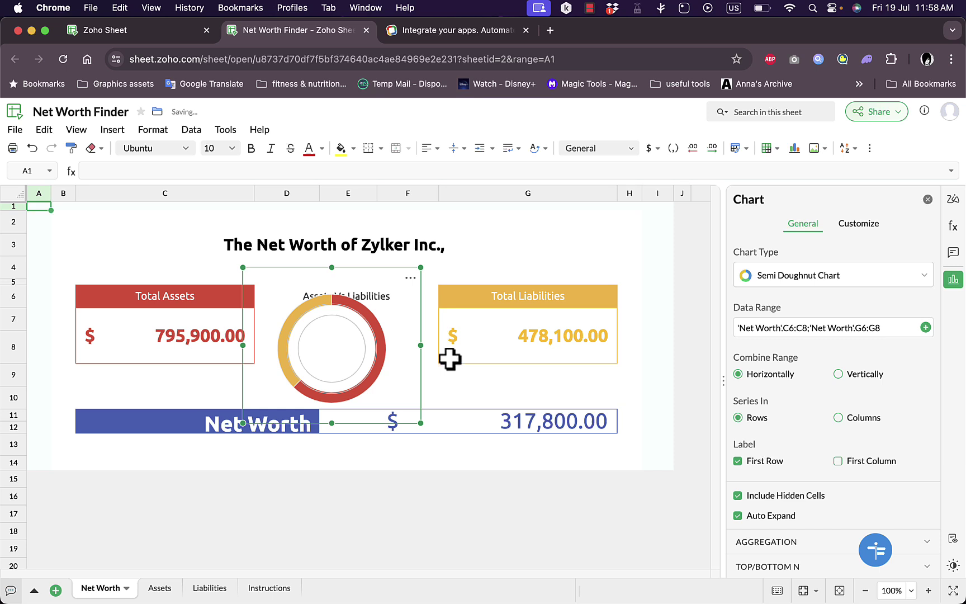
click(151, 299)
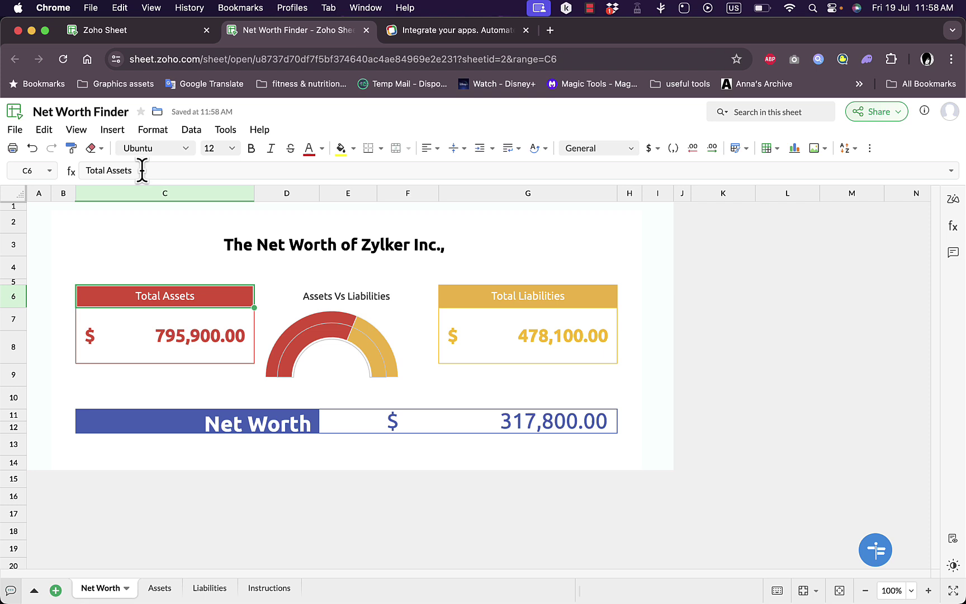
drag(107, 170, 80, 170)
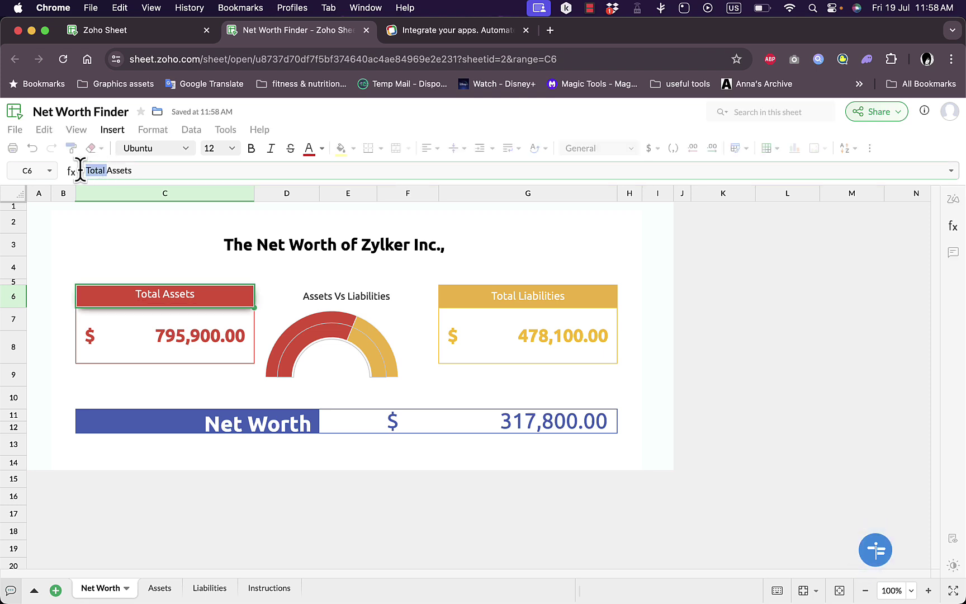
key(BackSpace)
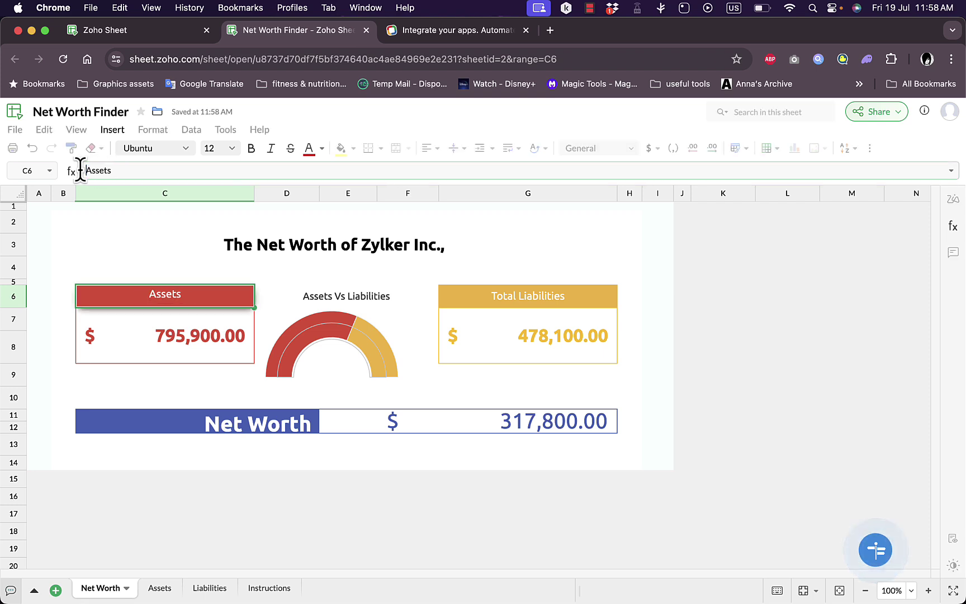
click(556, 299)
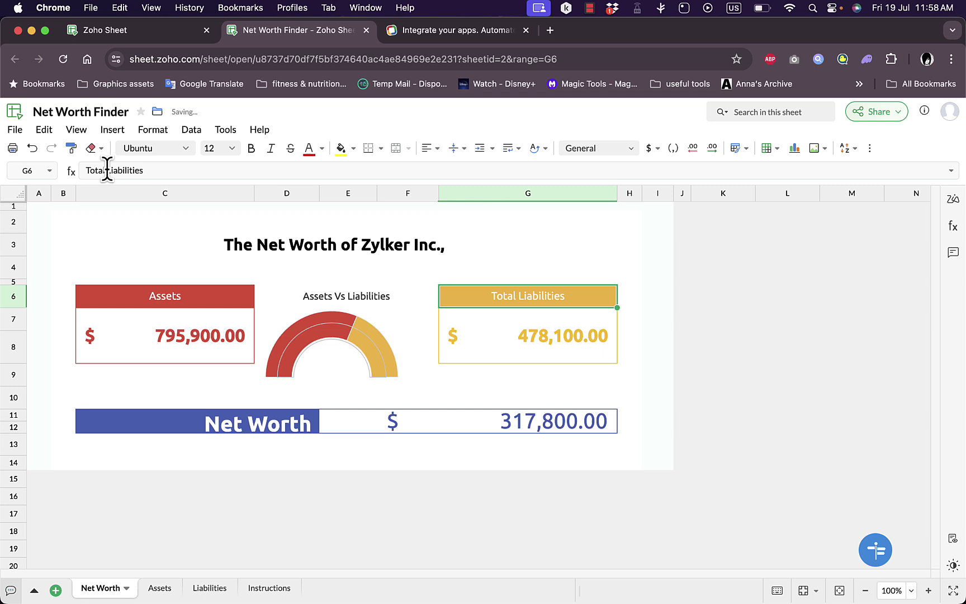
drag(106, 170, 80, 170)
key(BackSpace)
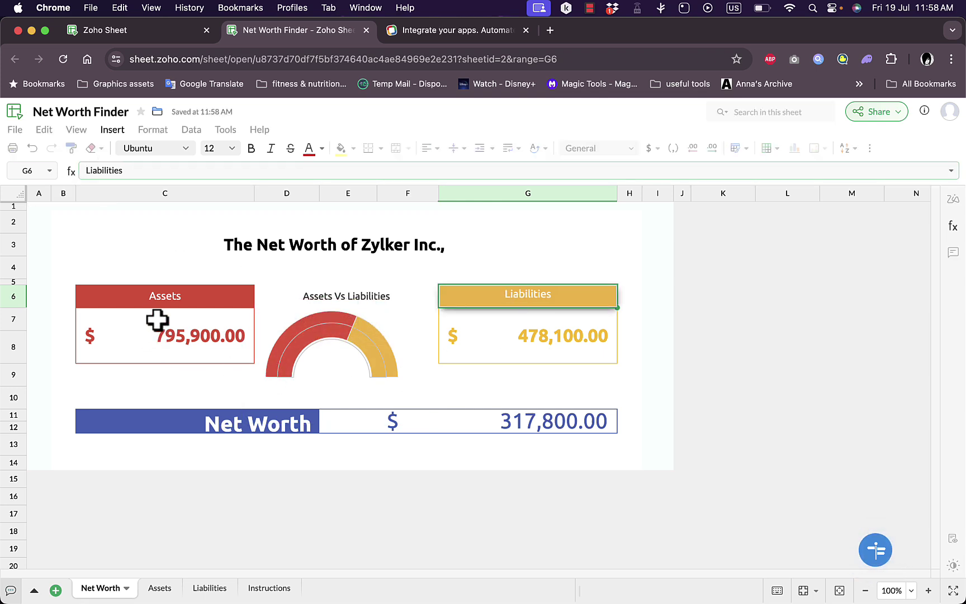
click(85, 298)
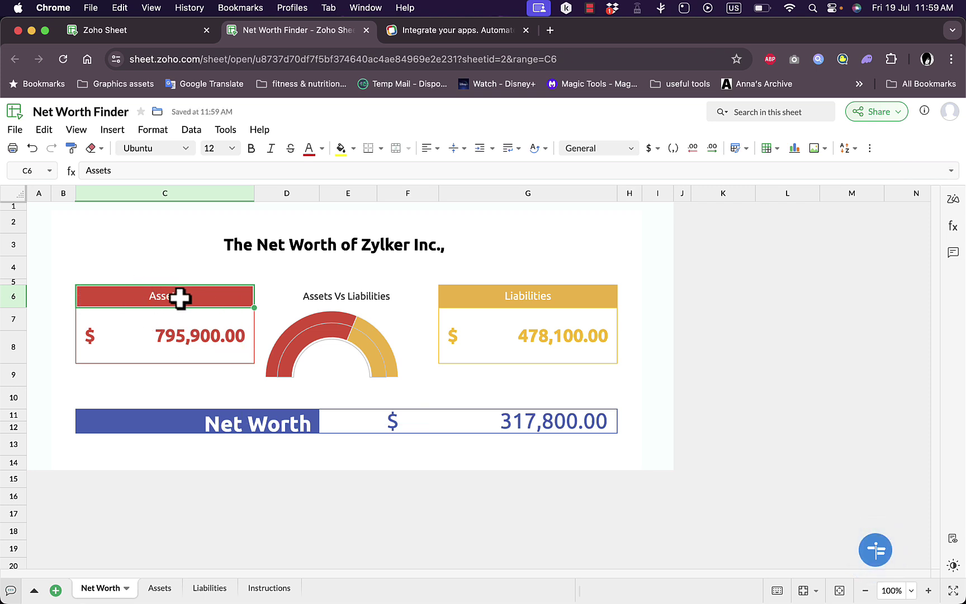
click(323, 149)
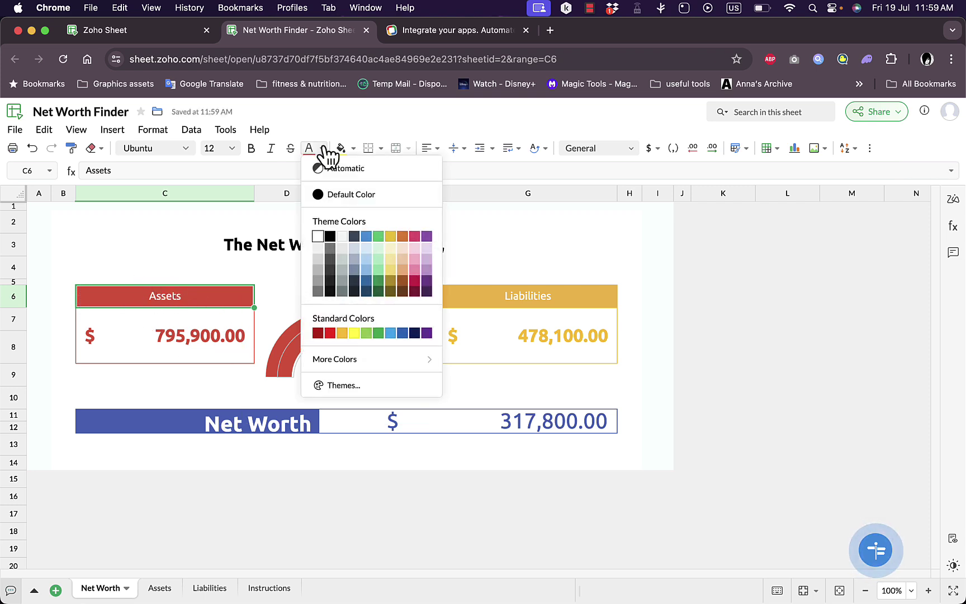
click(355, 148)
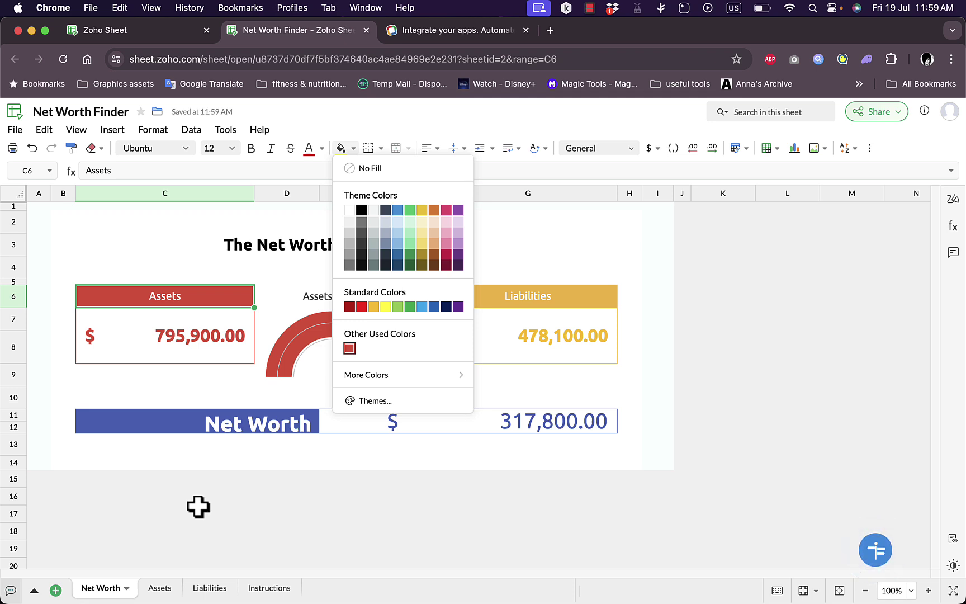
click(203, 337)
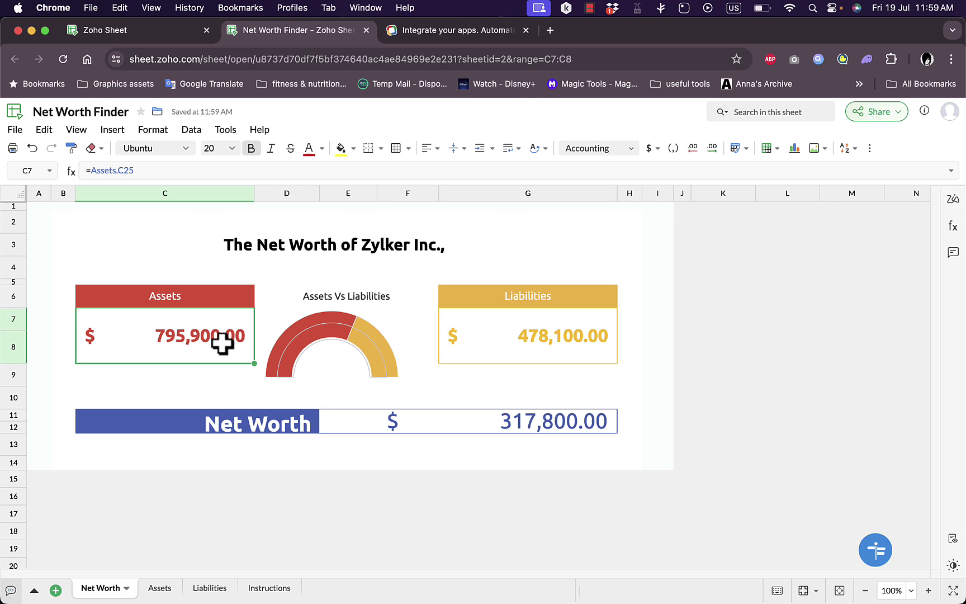
On the Assets sheet, inspect the Total assets (C25) and other assets (C22) formulas.
click(159, 589)
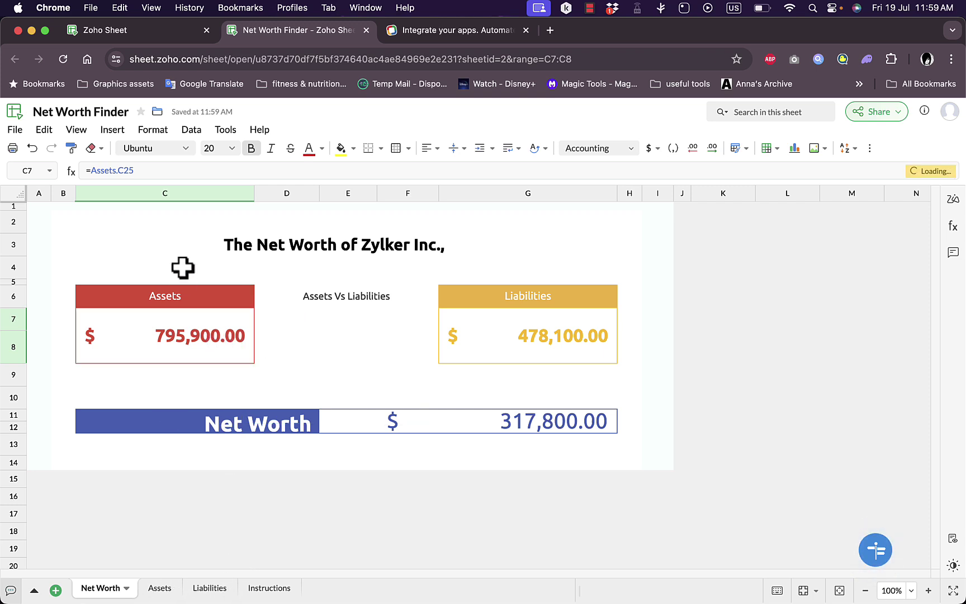
click(162, 589)
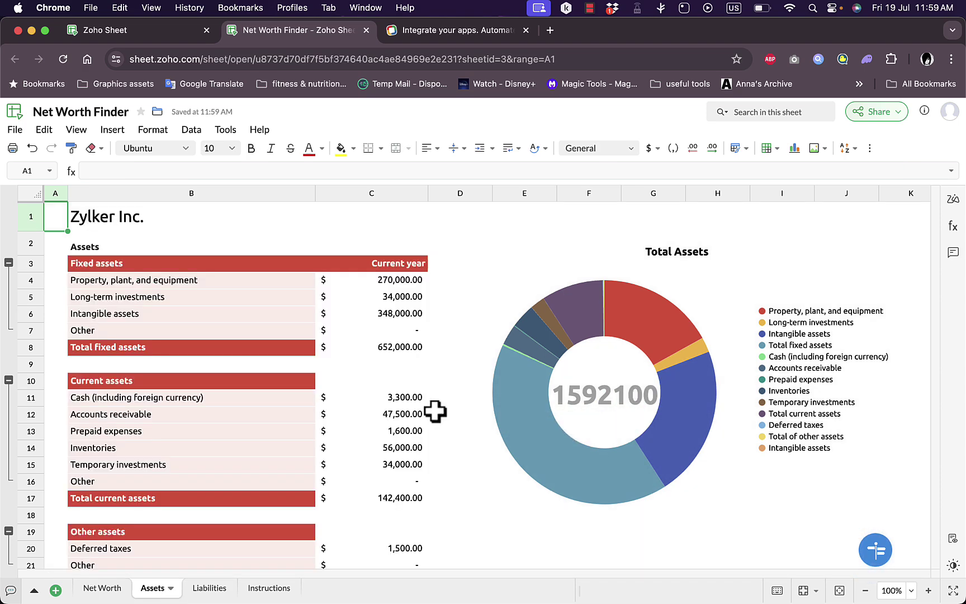
scroll(435, 412, down, 5)
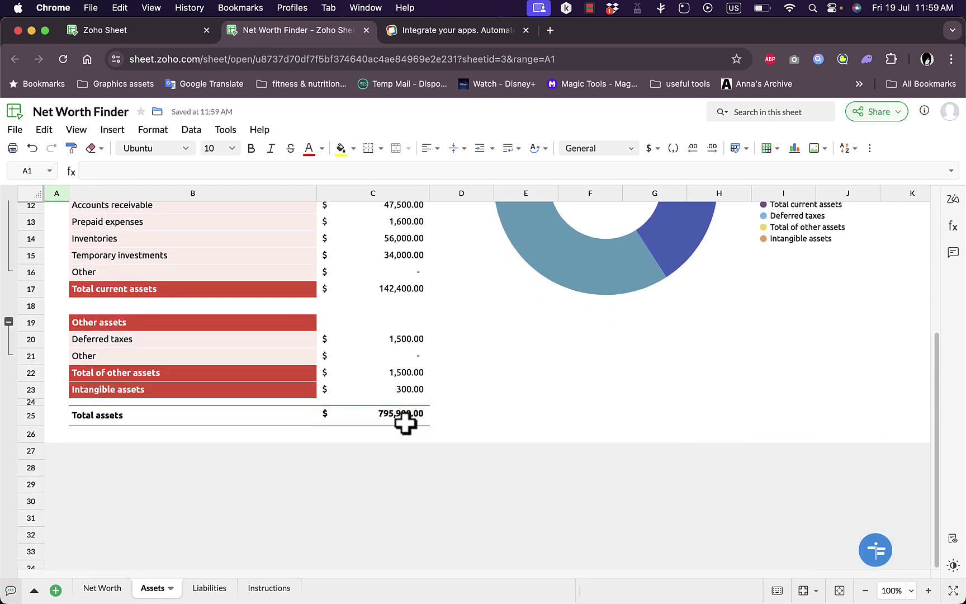
click(402, 418)
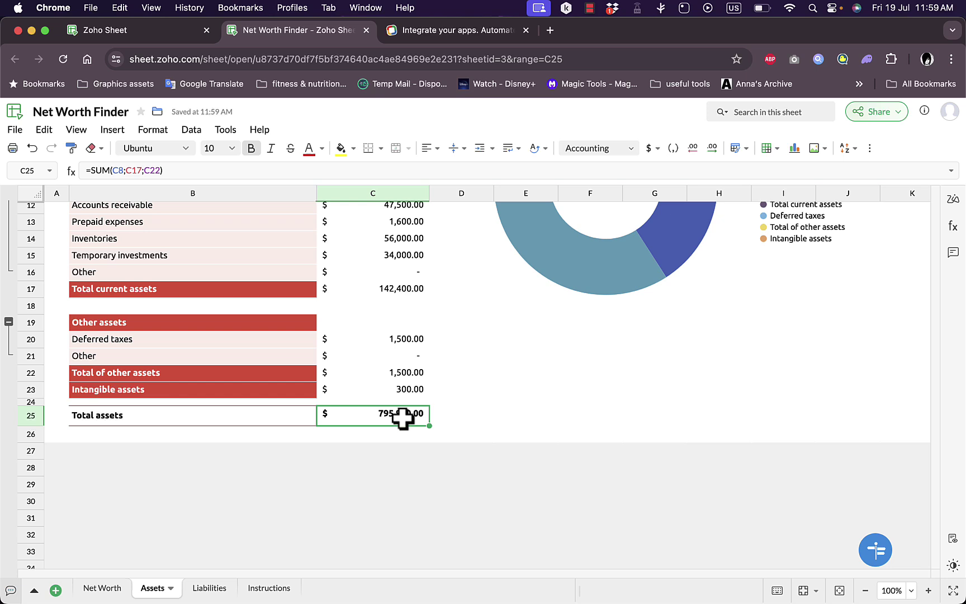
scroll(385, 459, up, 3)
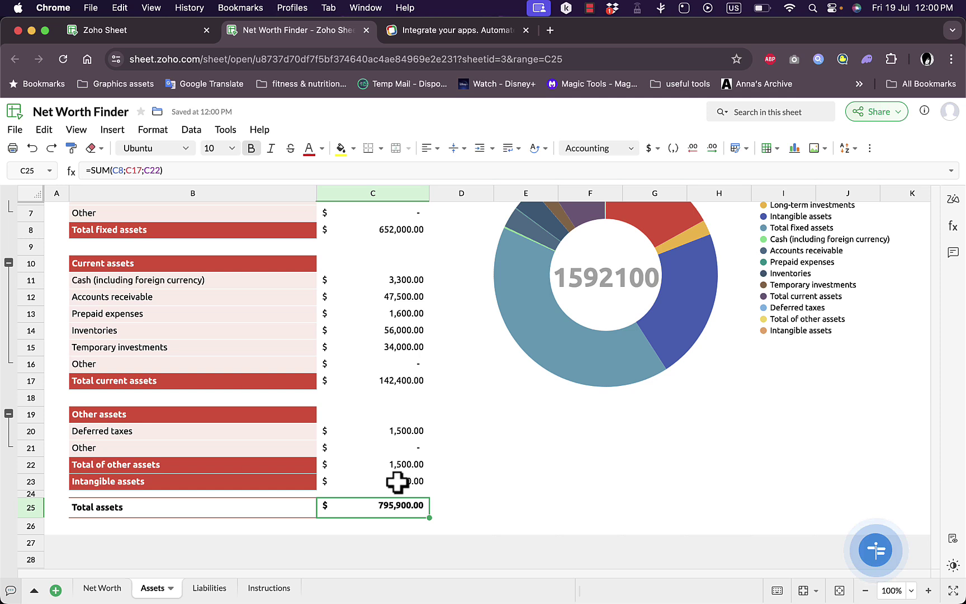
click(413, 469)
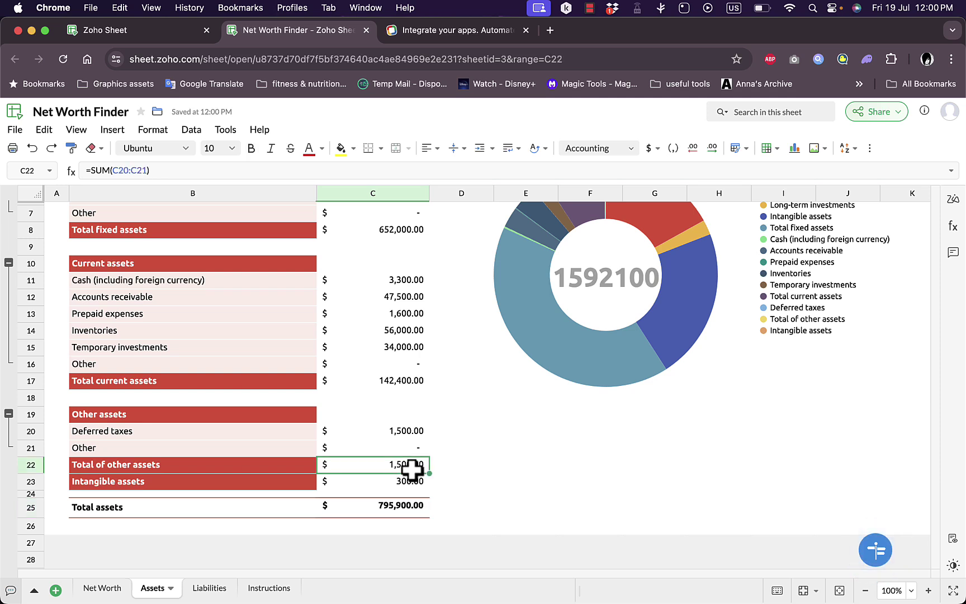
Change Deferred taxes in C20 to 15000, then return to the Net Worth sheet.
click(409, 432)
double_click(403, 430)
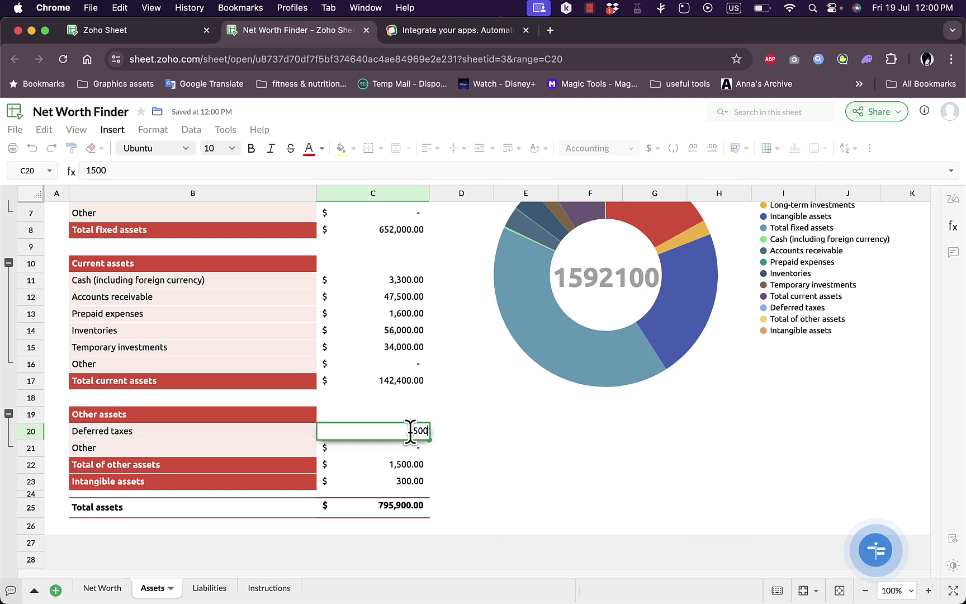
click(464, 447)
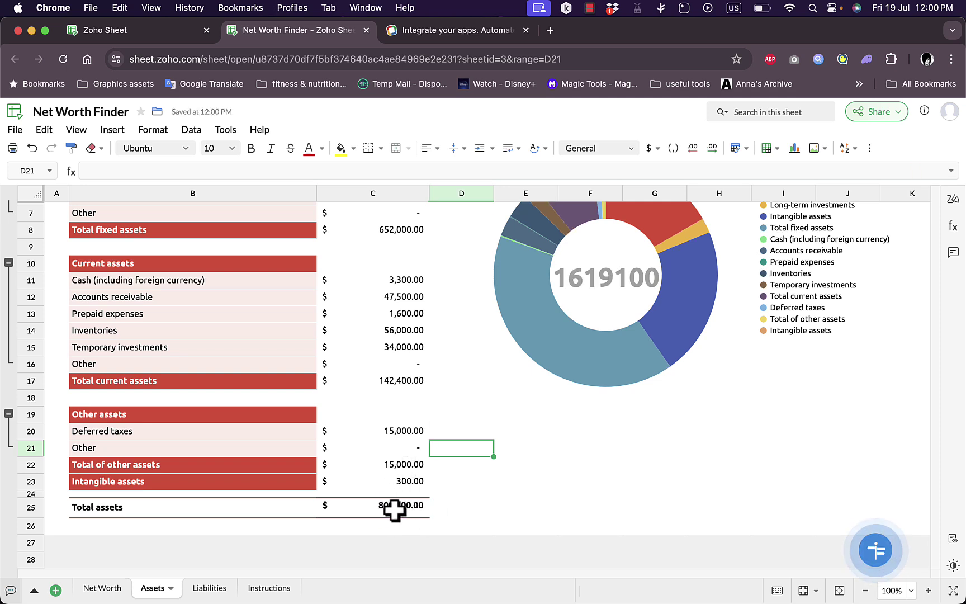
click(100, 589)
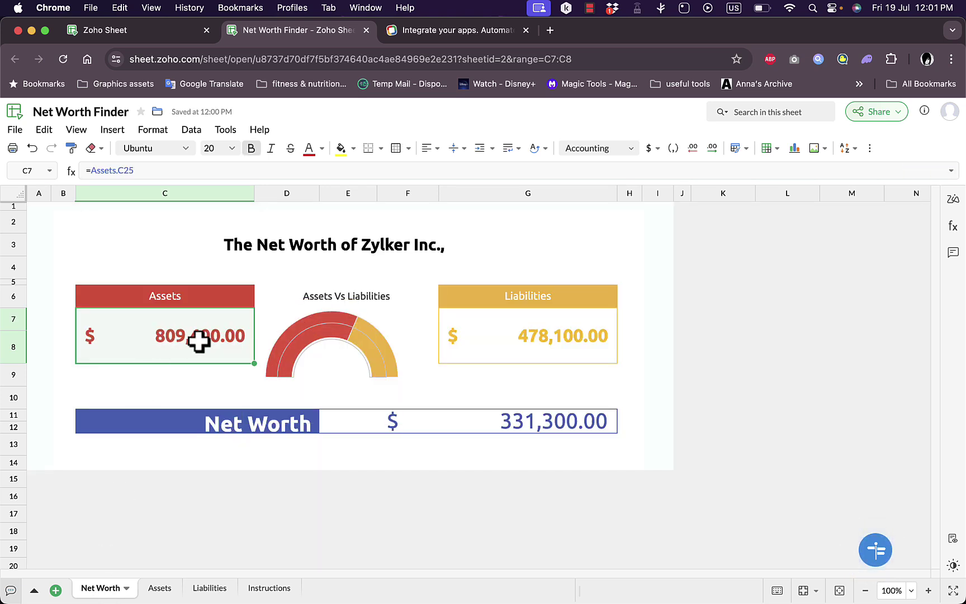
mouse_move(306, 340)
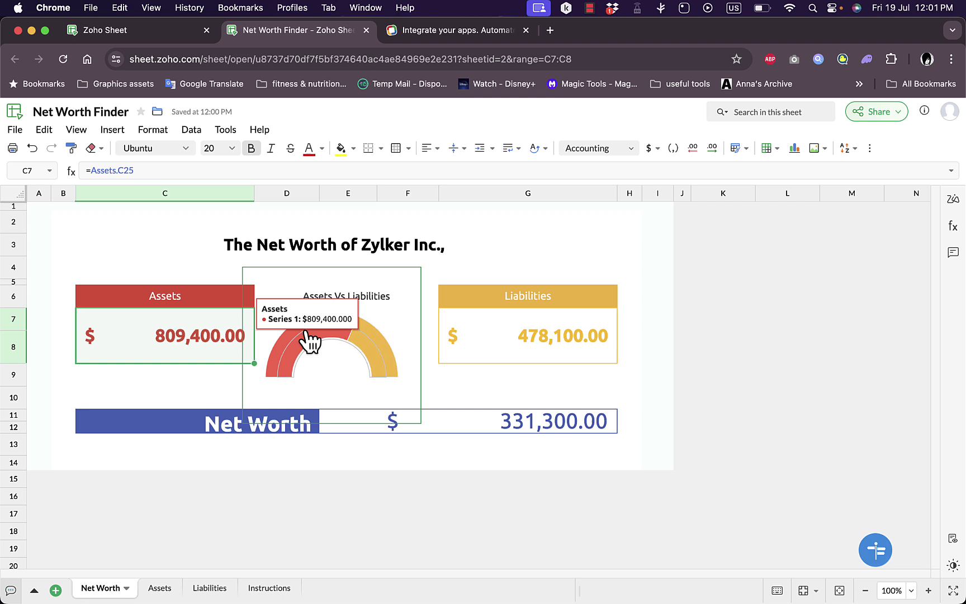
mouse_move(363, 340)
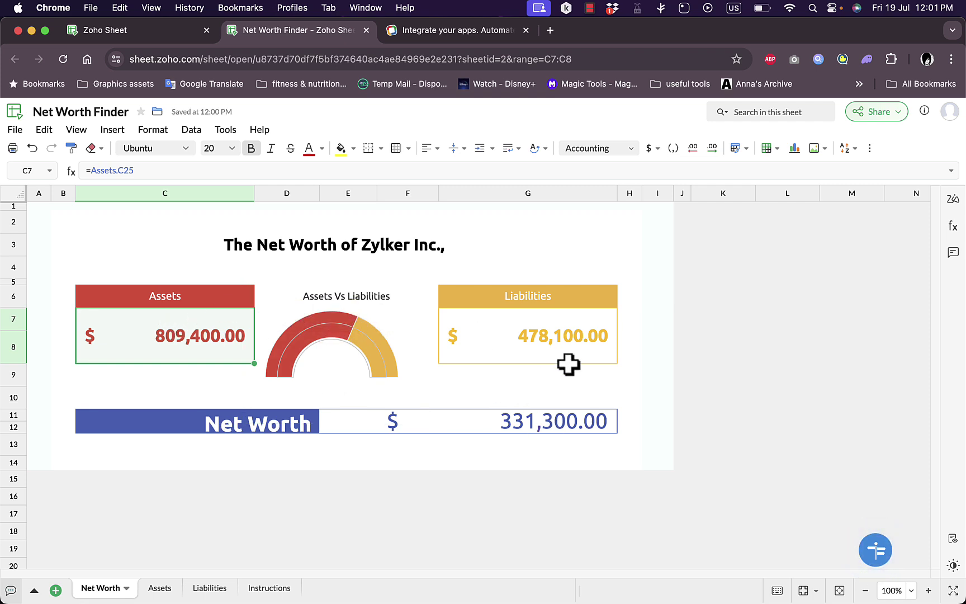
click(211, 588)
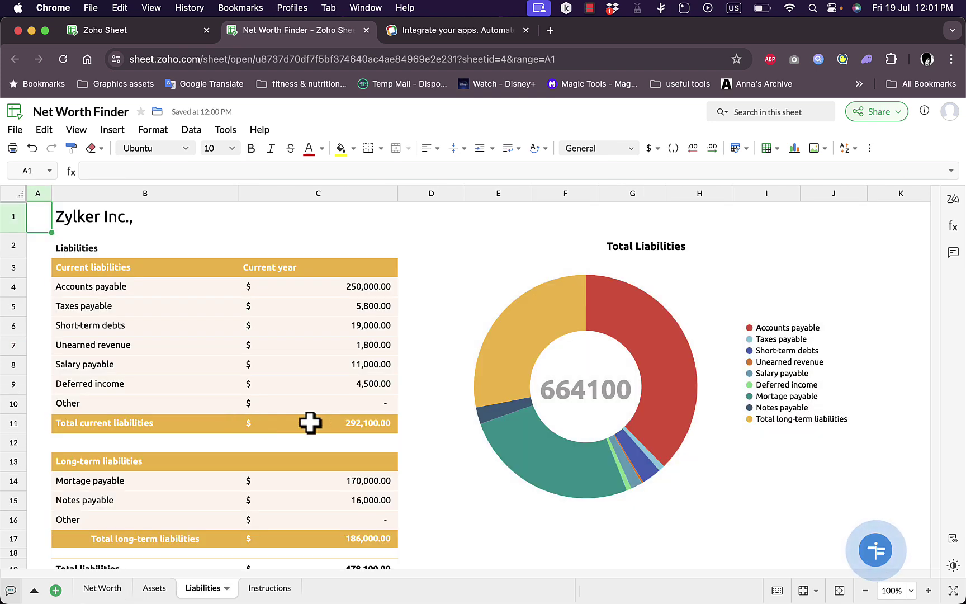
Change Notes payable in C15 from 16000 to 160000 on the Liabilities sheet.
scroll(323, 423, down, 5)
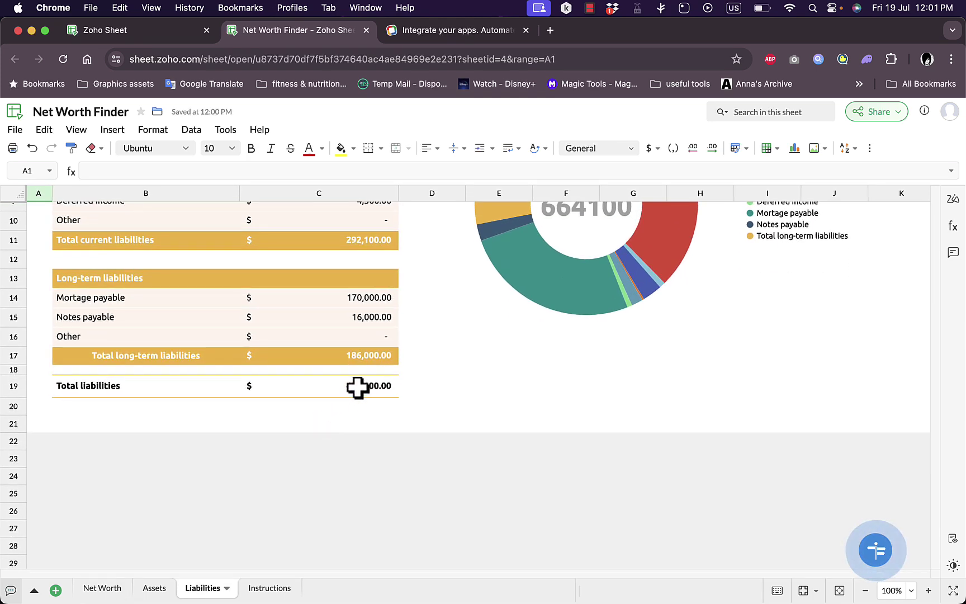
click(358, 387)
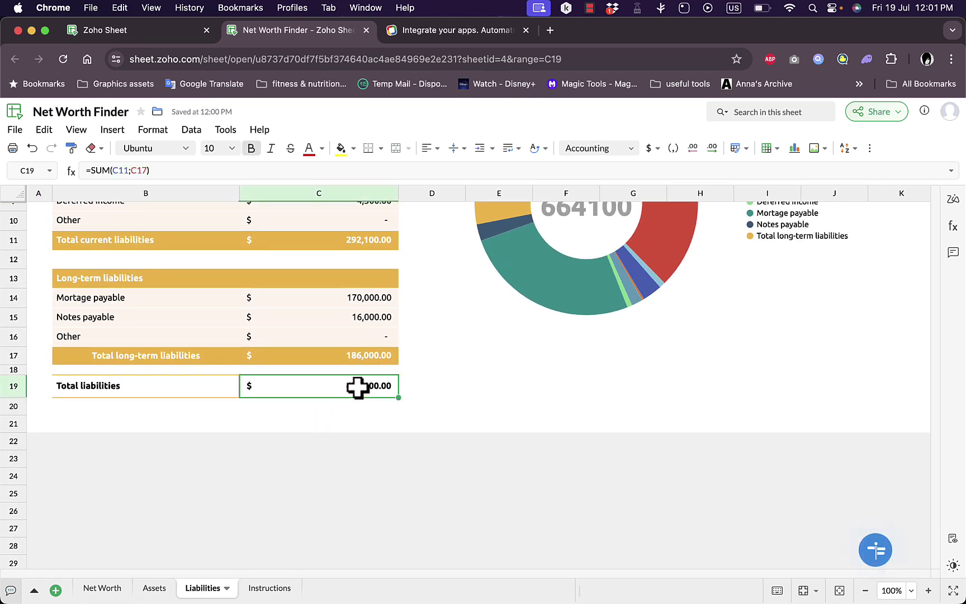
click(368, 319)
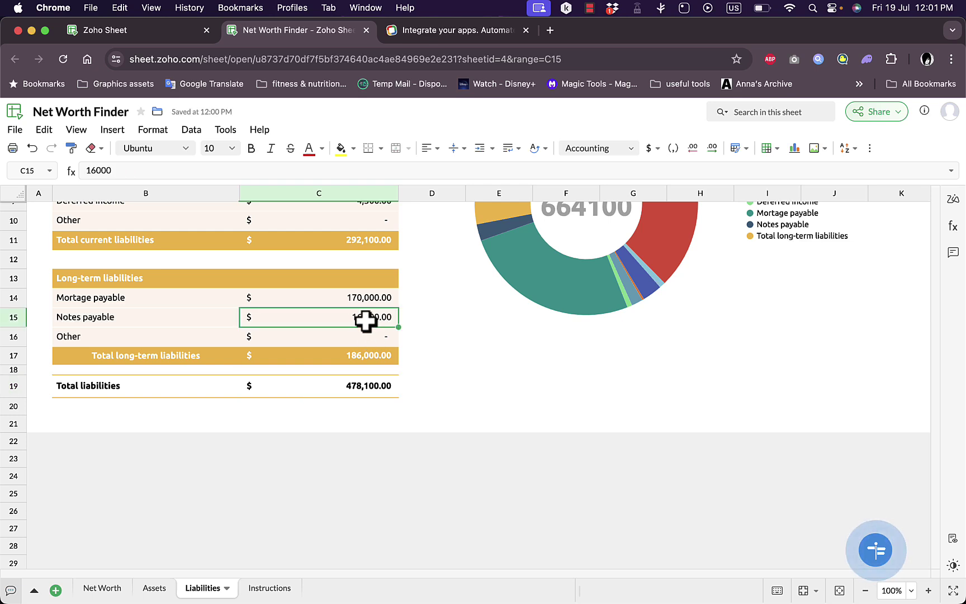
double_click(388, 317)
text(0)
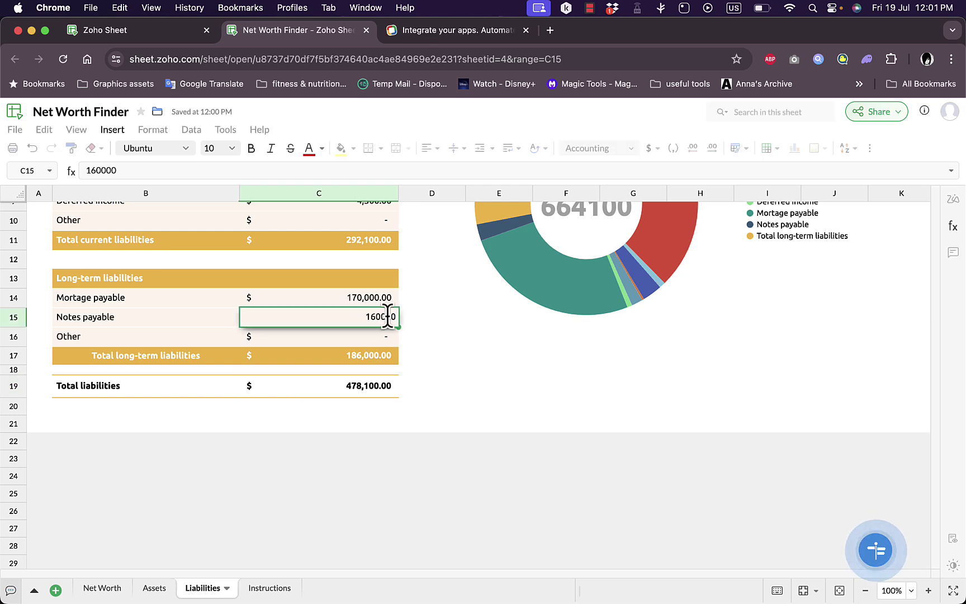
click(421, 393)
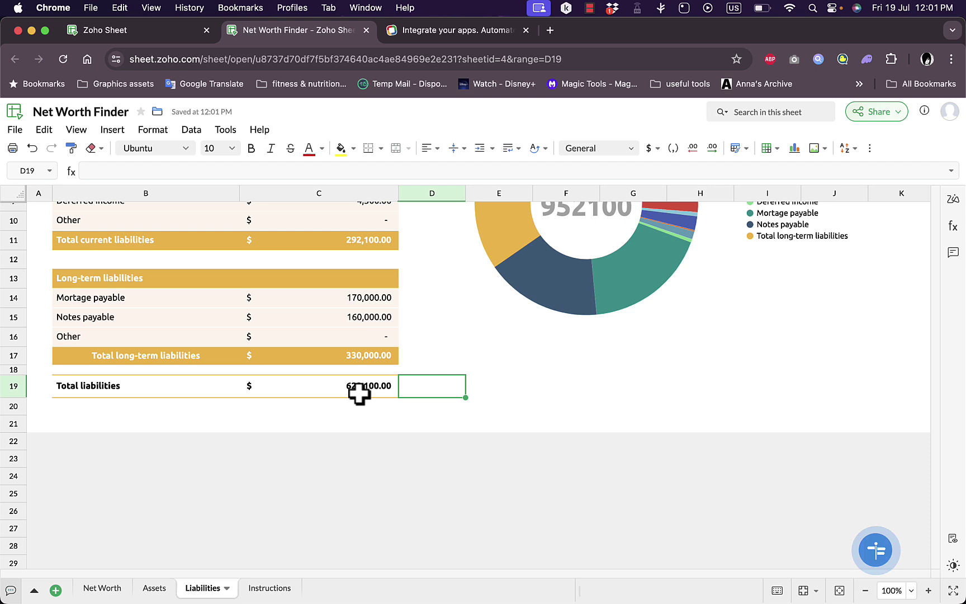
Check total liabilities 622,100 and net worth 187,300 on Net Worth, then return to Liabilities.
click(101, 588)
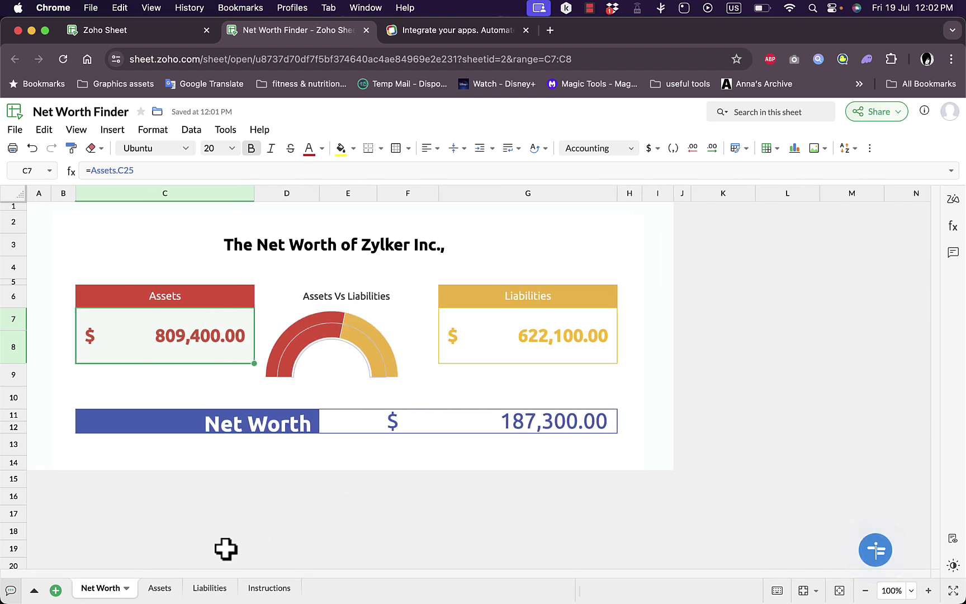
click(209, 591)
scroll(146, 326, up, 2)
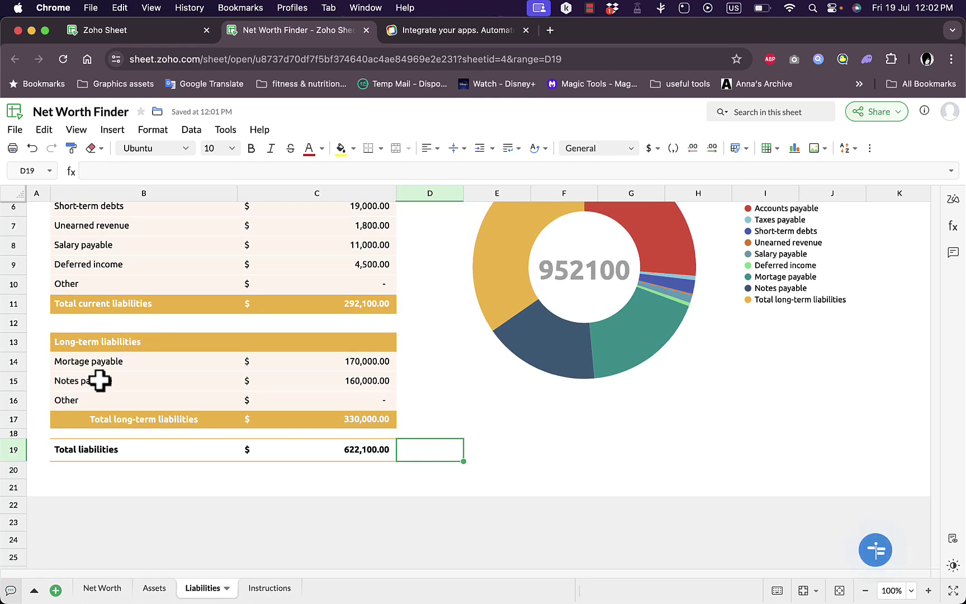
Insert a new row below the Notes payable row (row 15) on the Liabilities sheet.
click(75, 384)
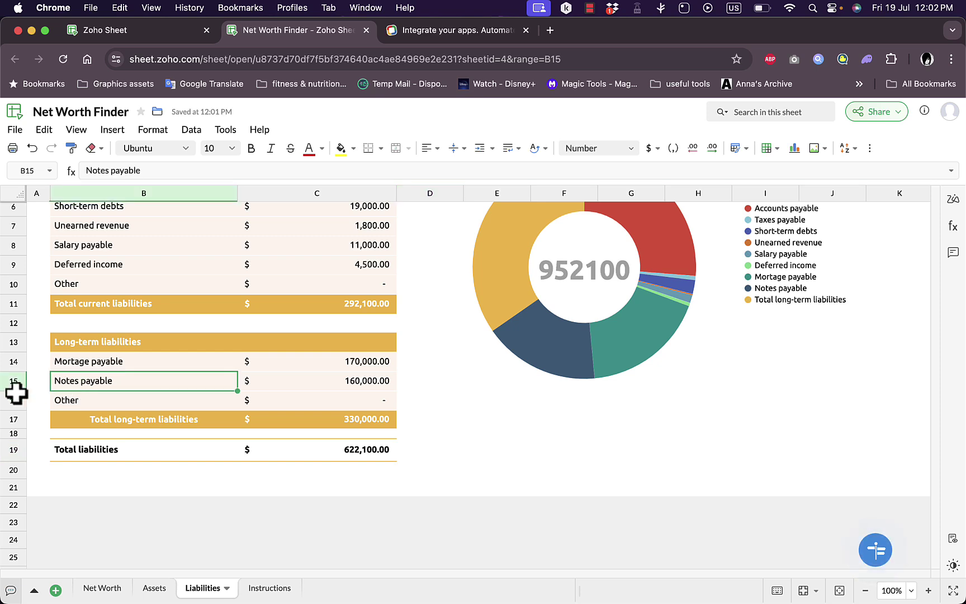
right_click(2, 382)
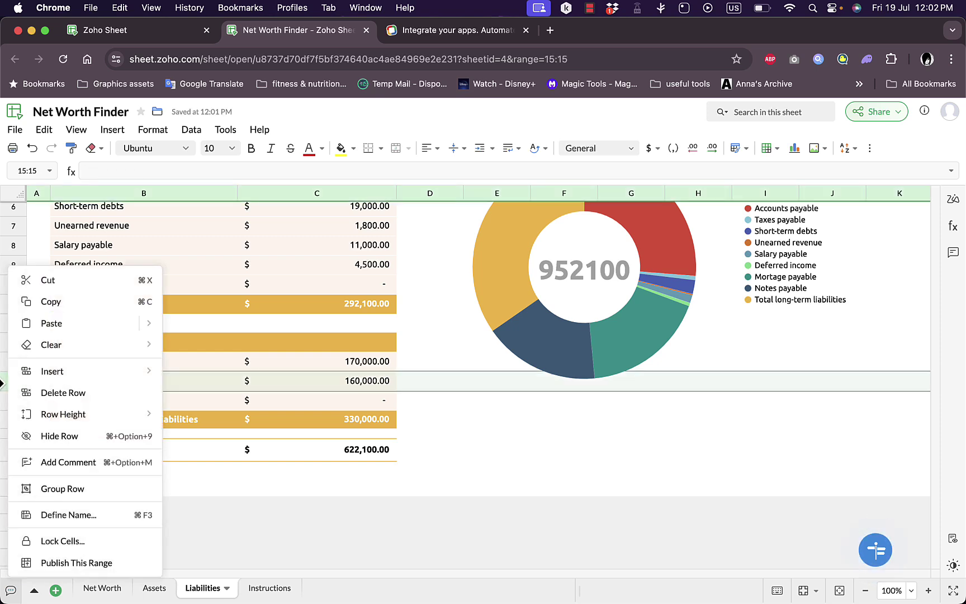
mouse_move(80, 379)
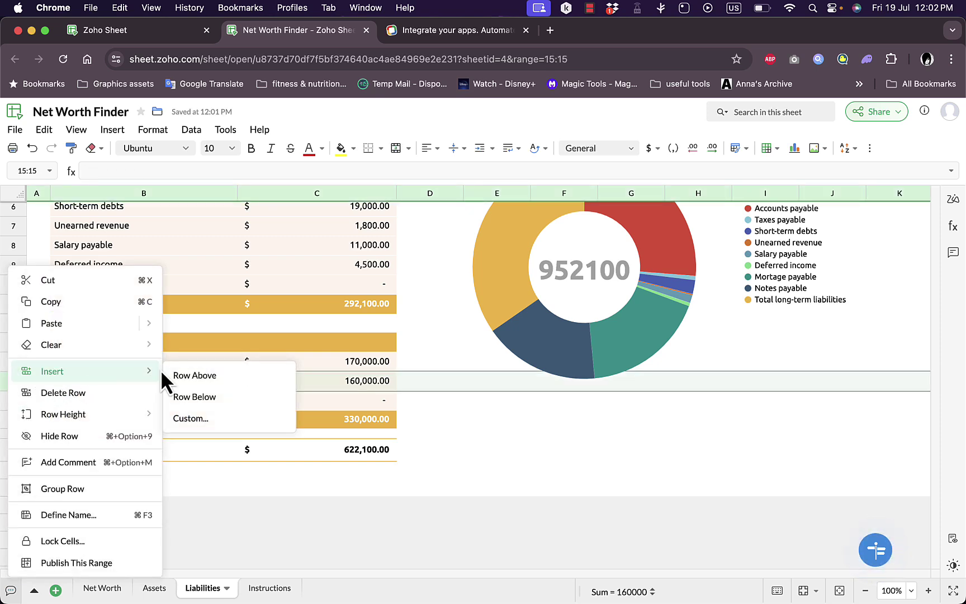
click(204, 398)
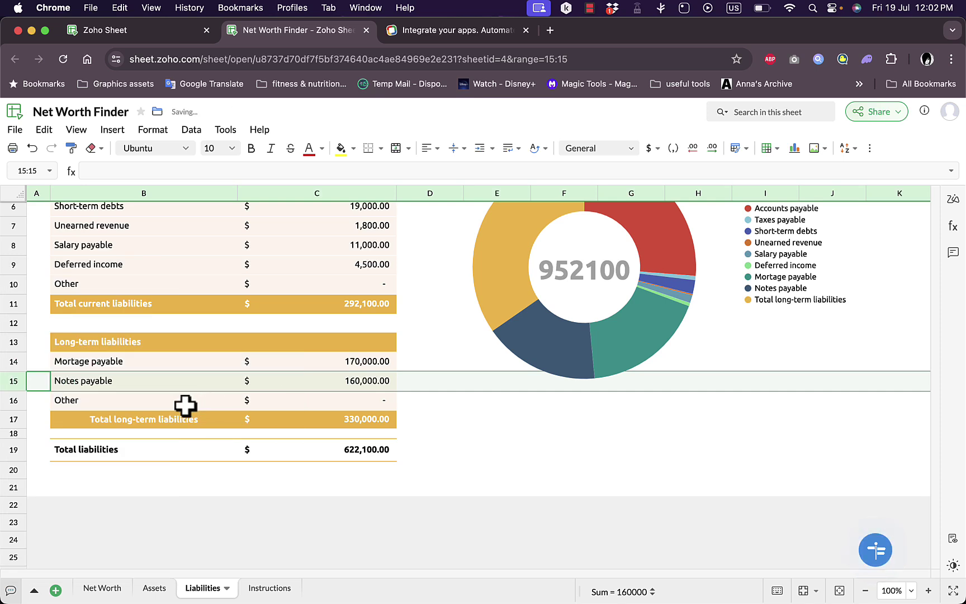
Enter 'other liabilities' in B16 with an amount of 150000 in C16.
click(82, 402)
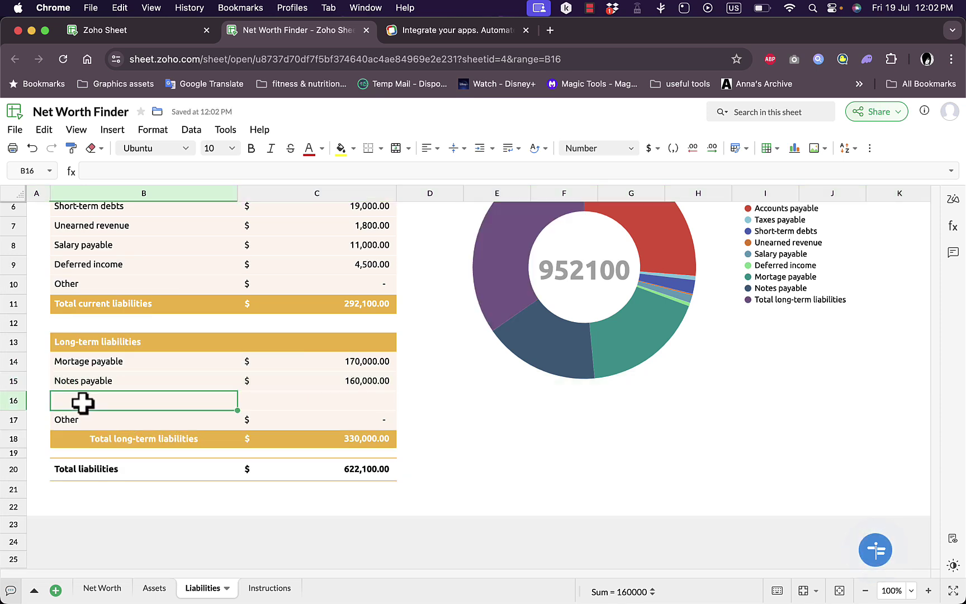
text(other liabilities)
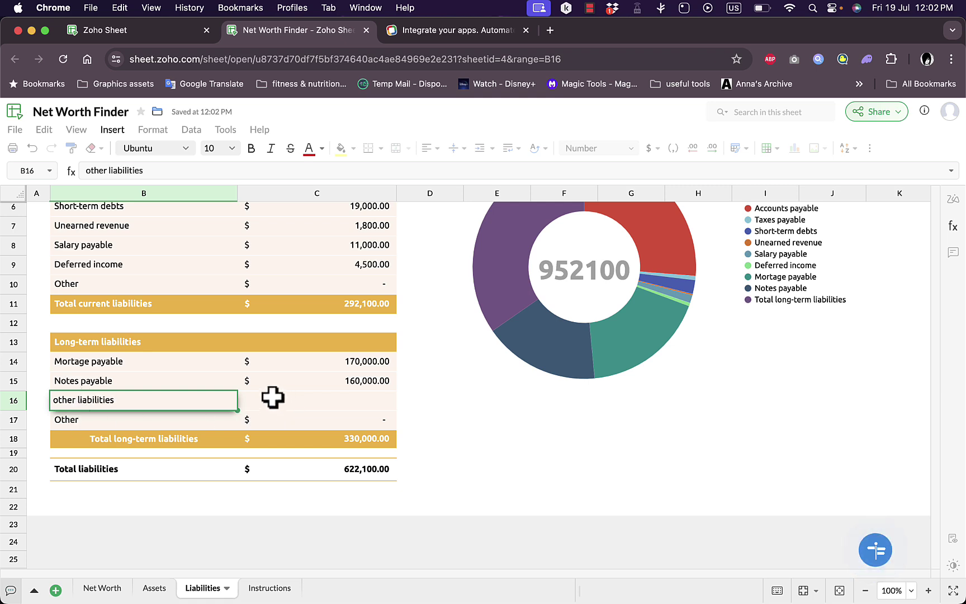
click(248, 399)
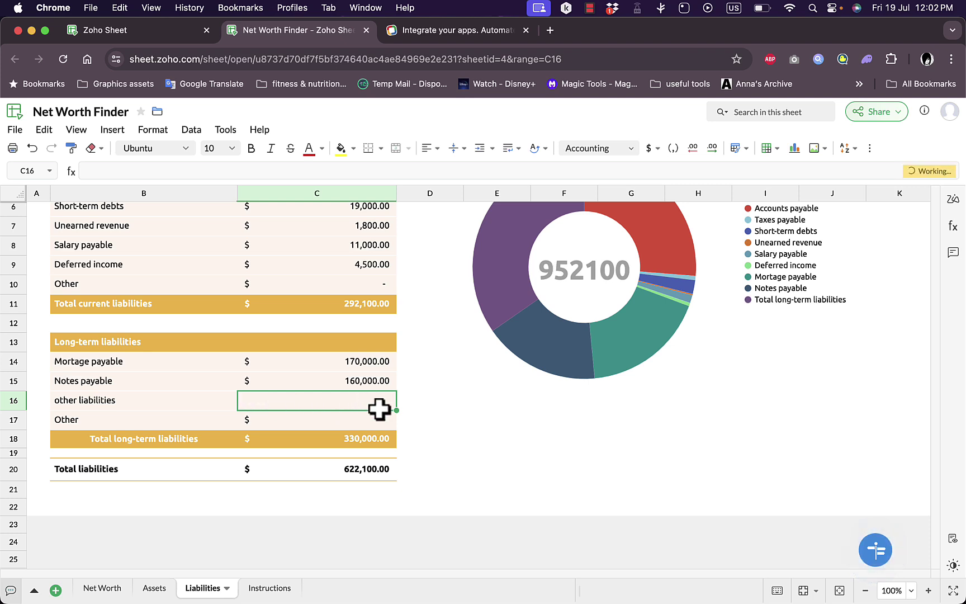
double_click(376, 402)
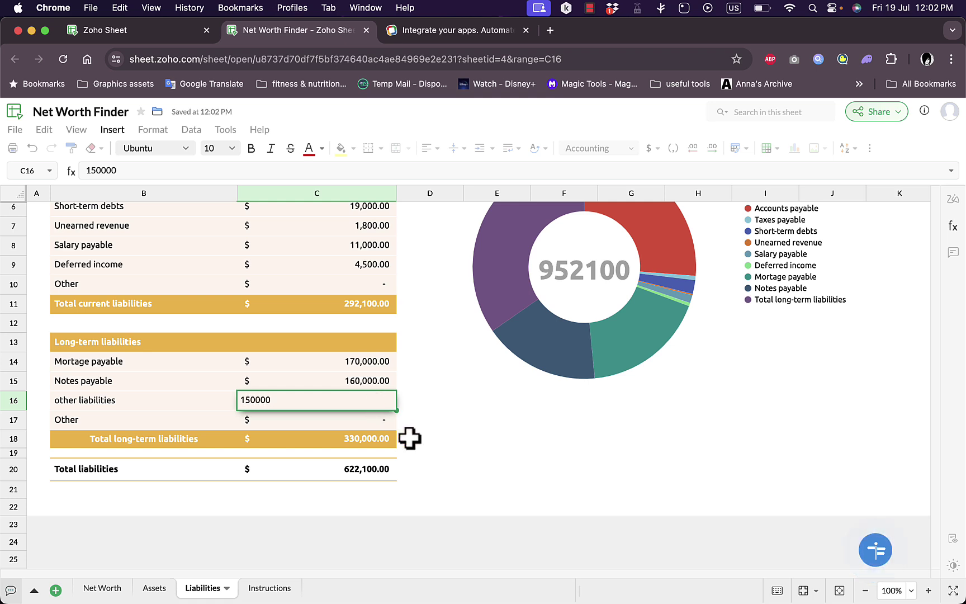
click(444, 423)
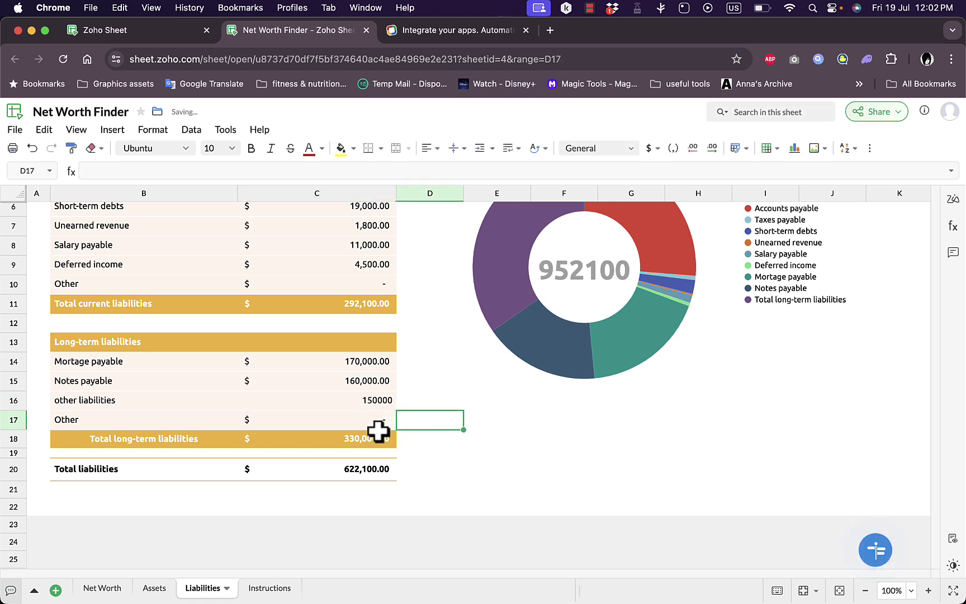
click(360, 441)
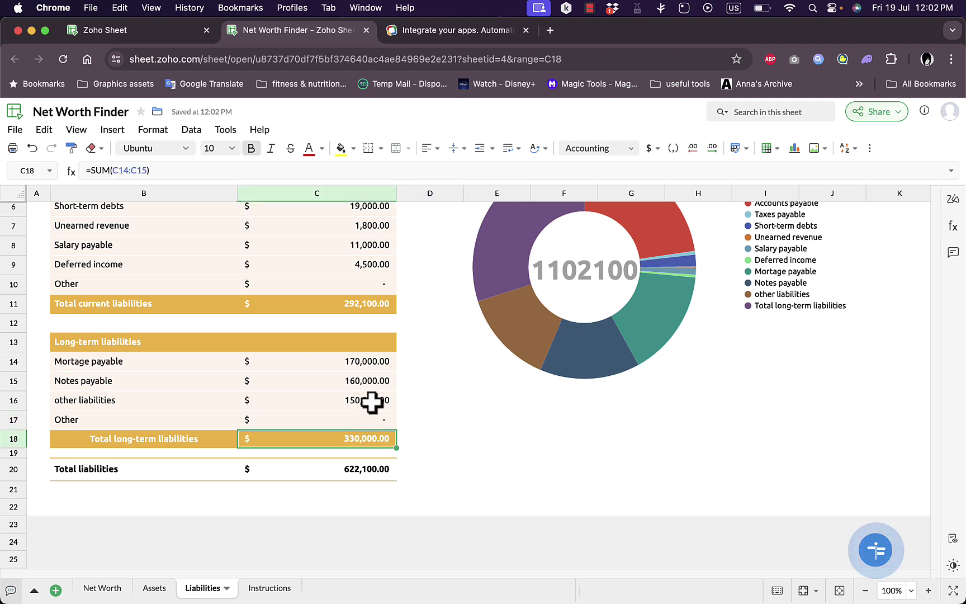
Extend the Total long-term liabilities formula in C18 to =SUM(C14:C16).
click(146, 169)
click(366, 407)
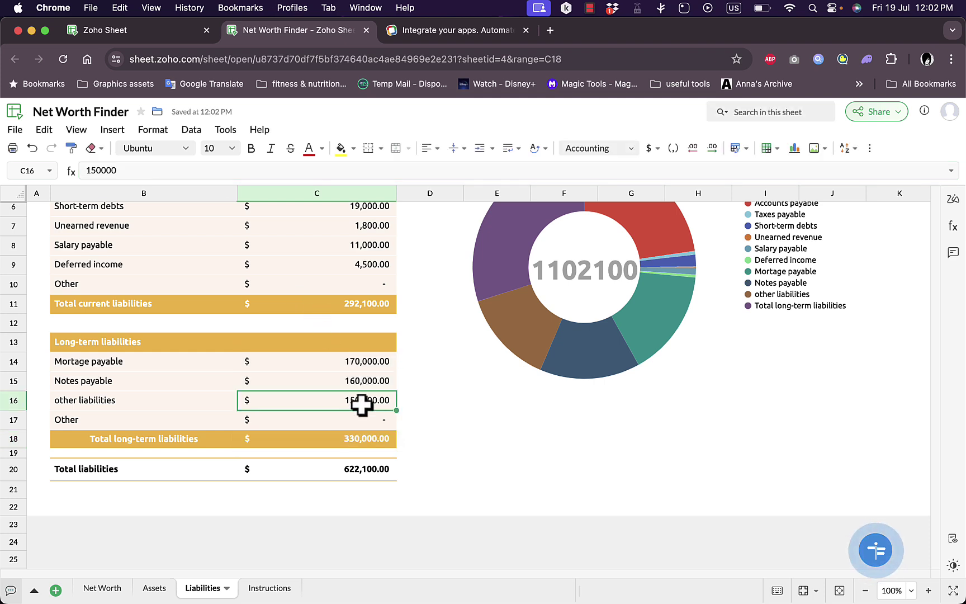
click(341, 442)
click(179, 169)
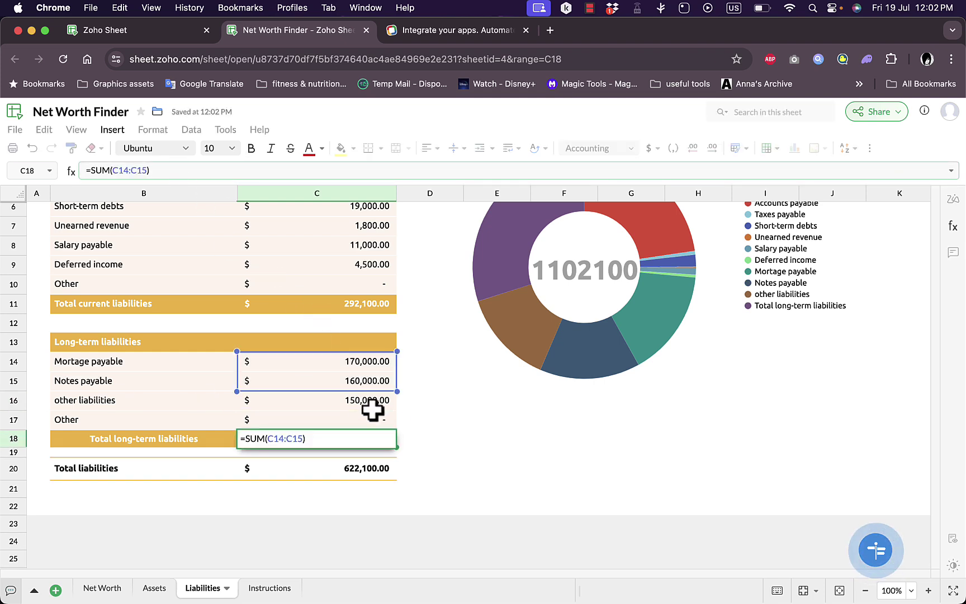
drag(395, 388, 396, 404)
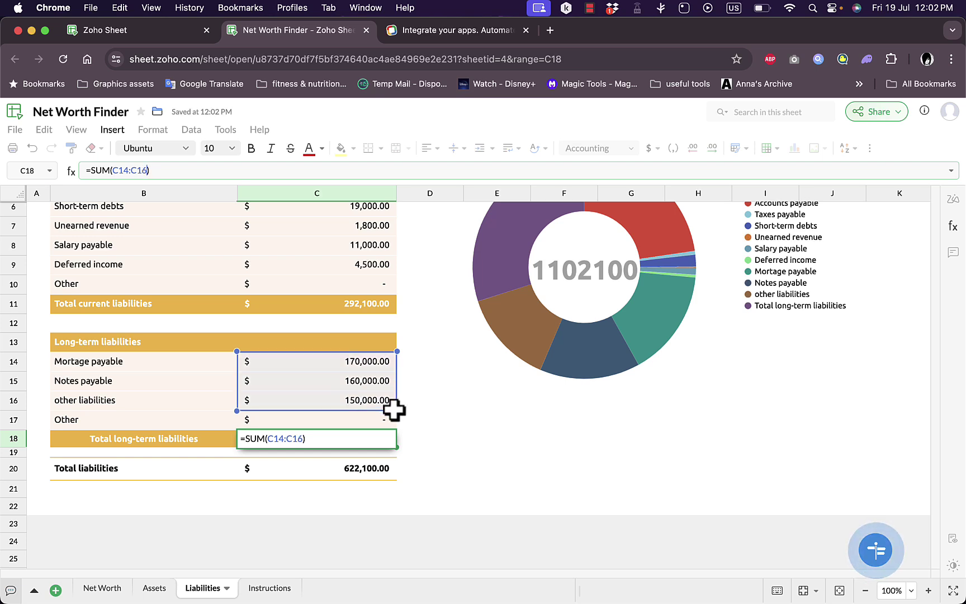
click(435, 409)
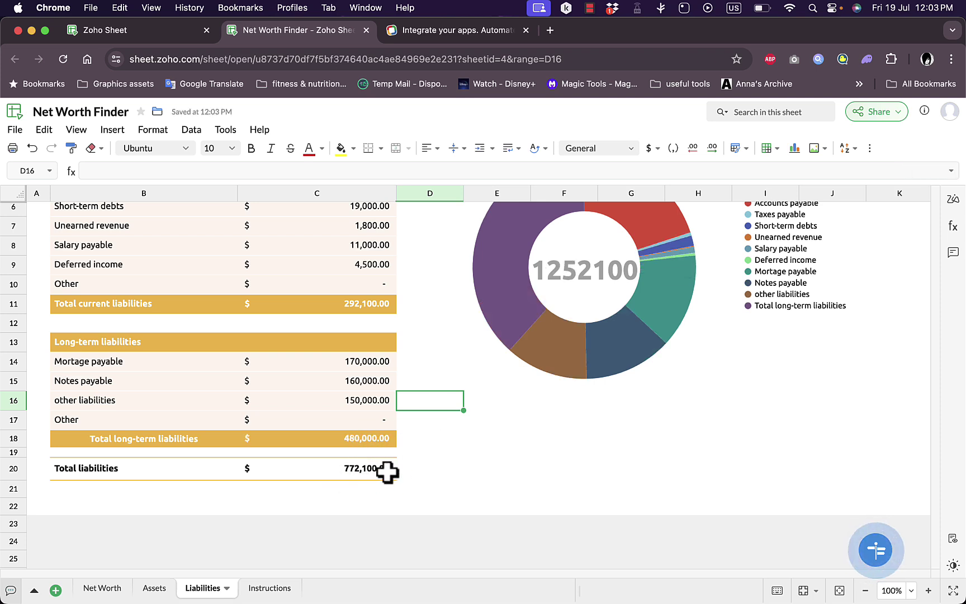
Review liabilities of 772,100.00 and net worth of 37,300.00 on the Net Worth dashboard's gauge chart.
click(102, 589)
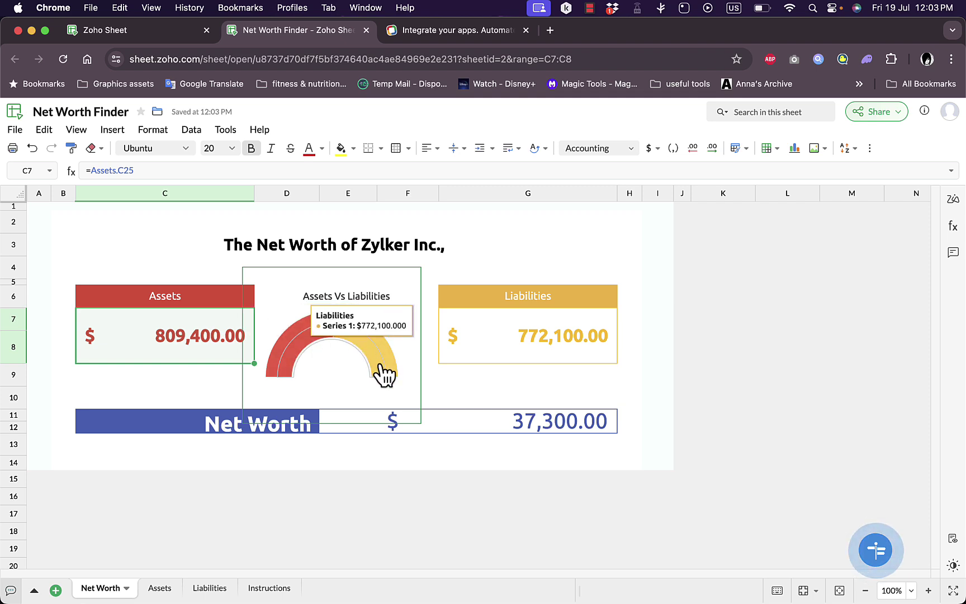
mouse_move(300, 372)
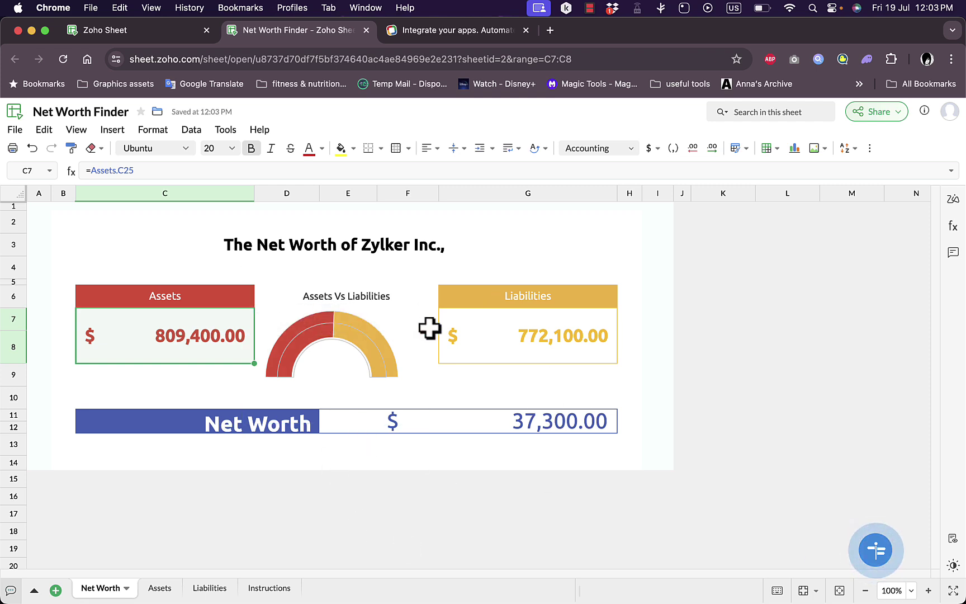
click(353, 343)
Go to the Zoho Sheet home page and browse My Spreadsheets and the Automation Templates.
click(143, 34)
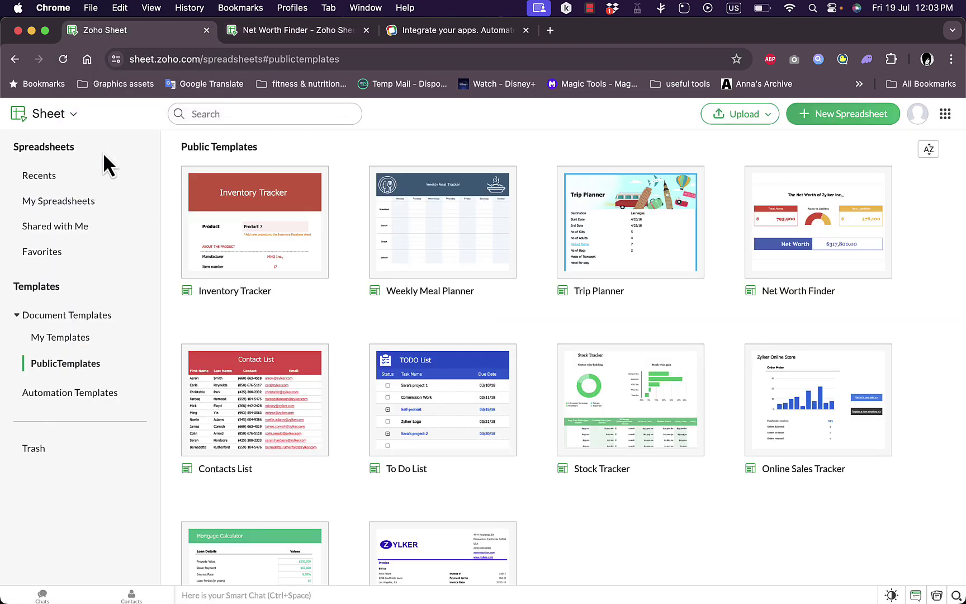
click(66, 201)
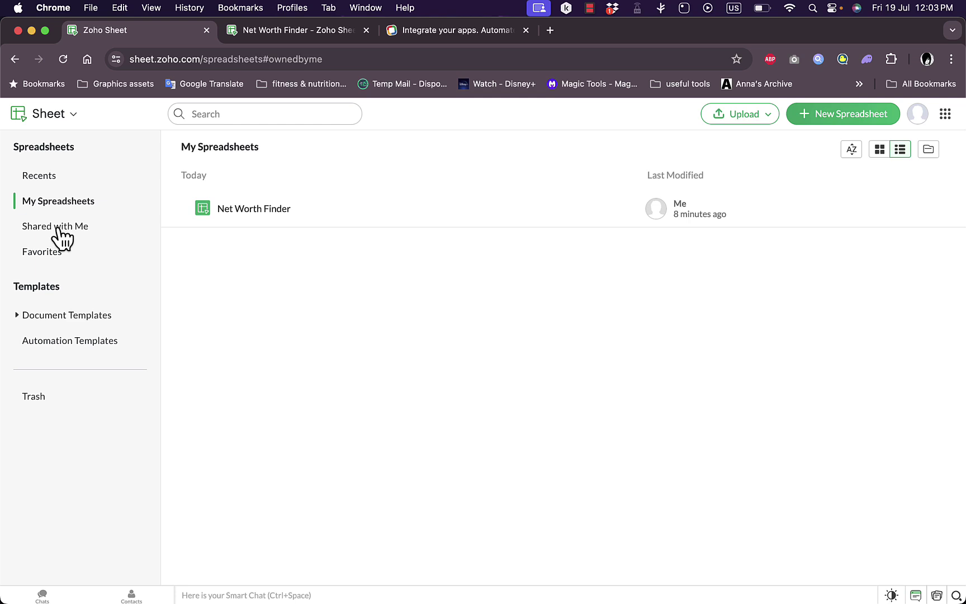
click(58, 347)
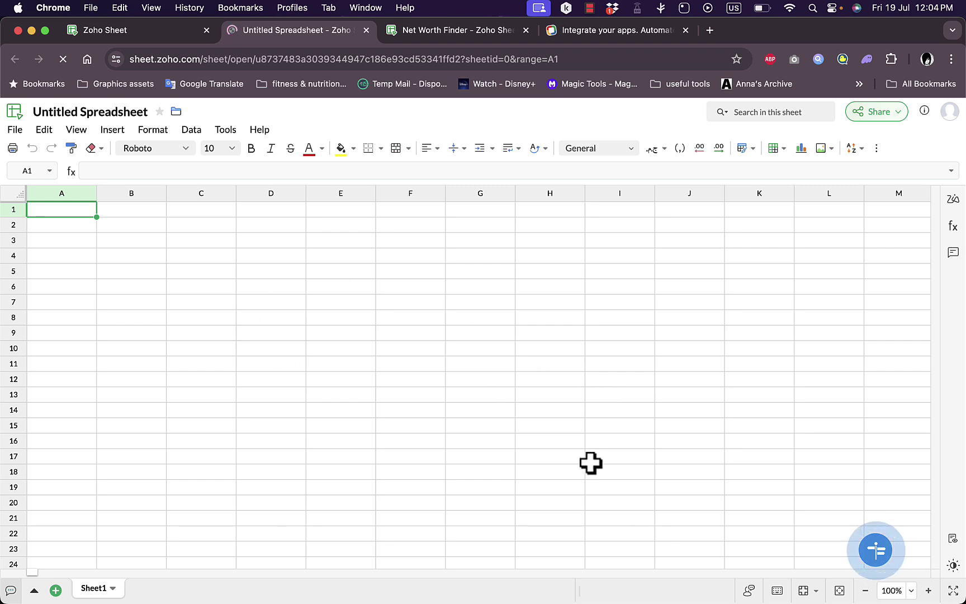
Close the Untitled Spreadsheet, look through the upload options and document templates, then return to My Spreadsheets.
click(367, 30)
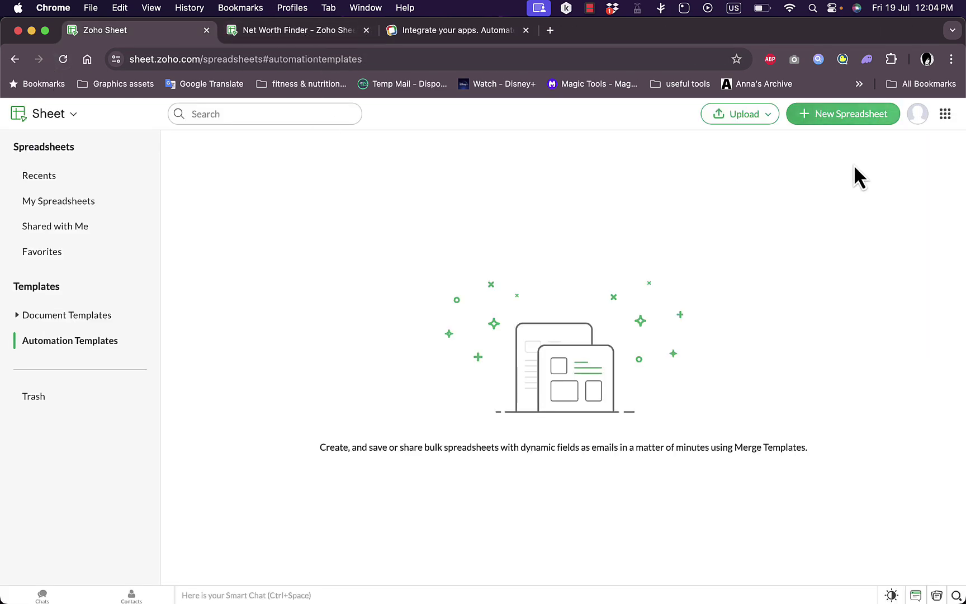
click(777, 119)
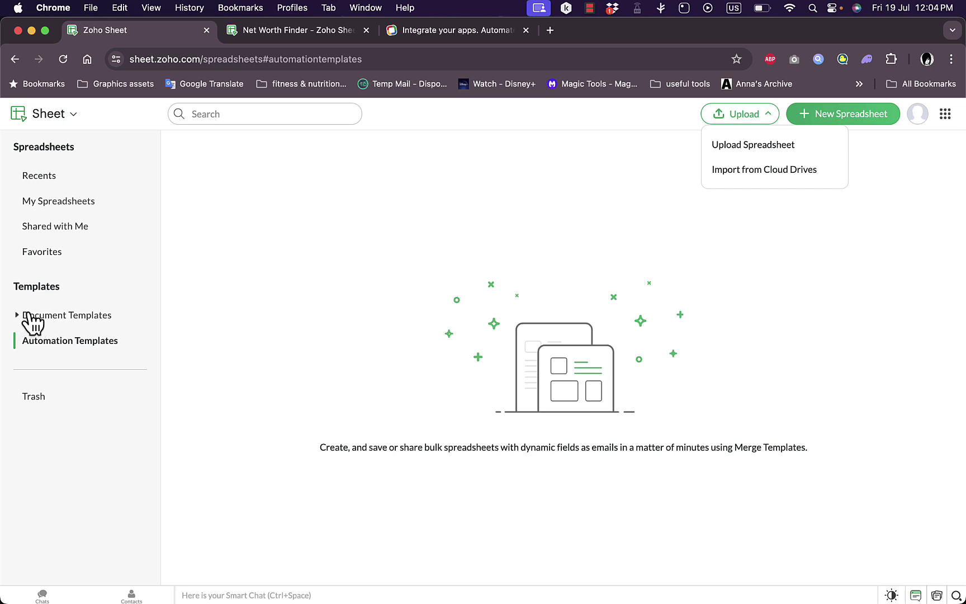
click(50, 316)
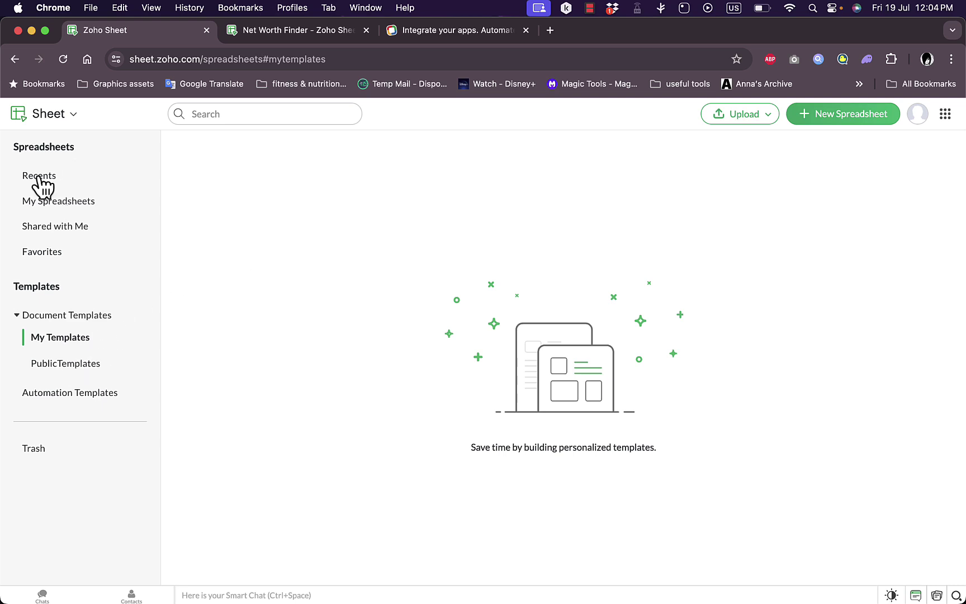
click(45, 201)
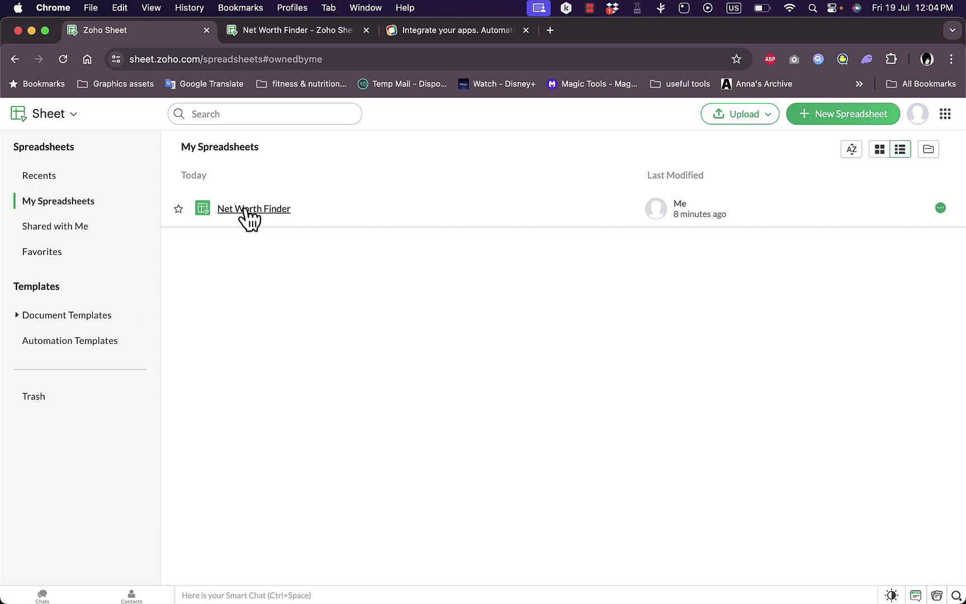